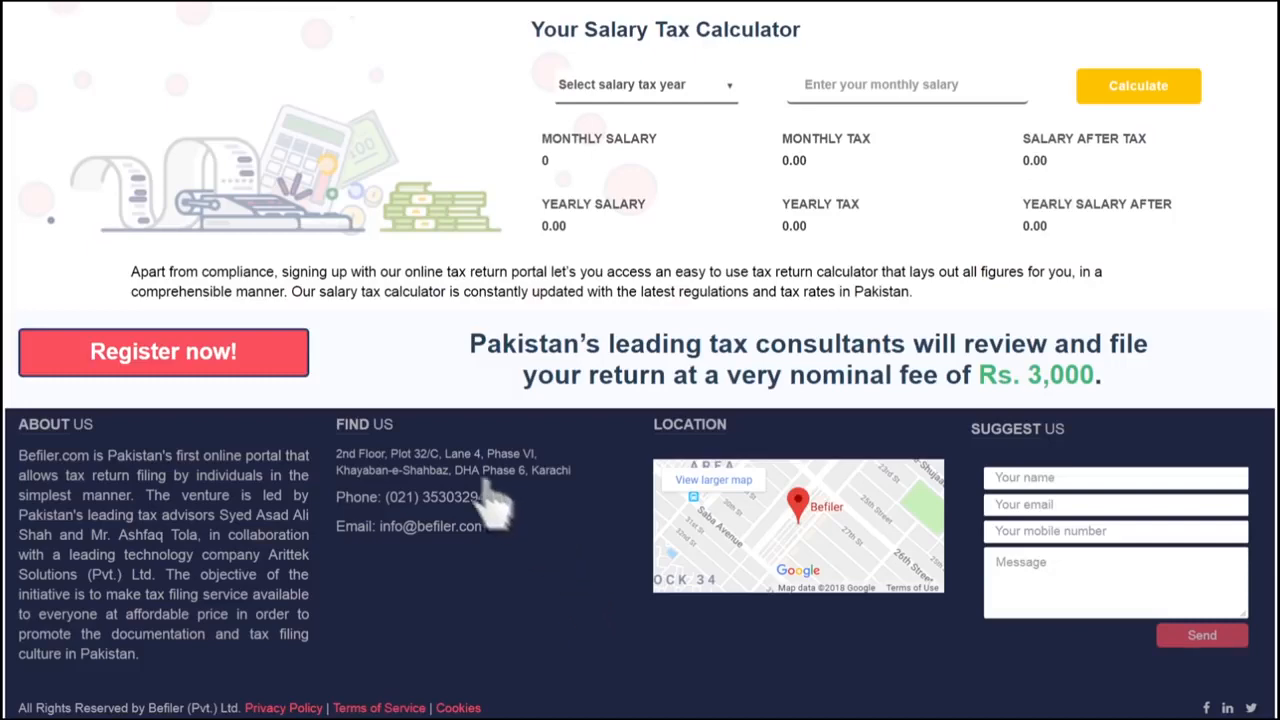
# - Start a new Befiler registration and enter the CNIC number and the user's full name
pyautogui.click(167, 352)
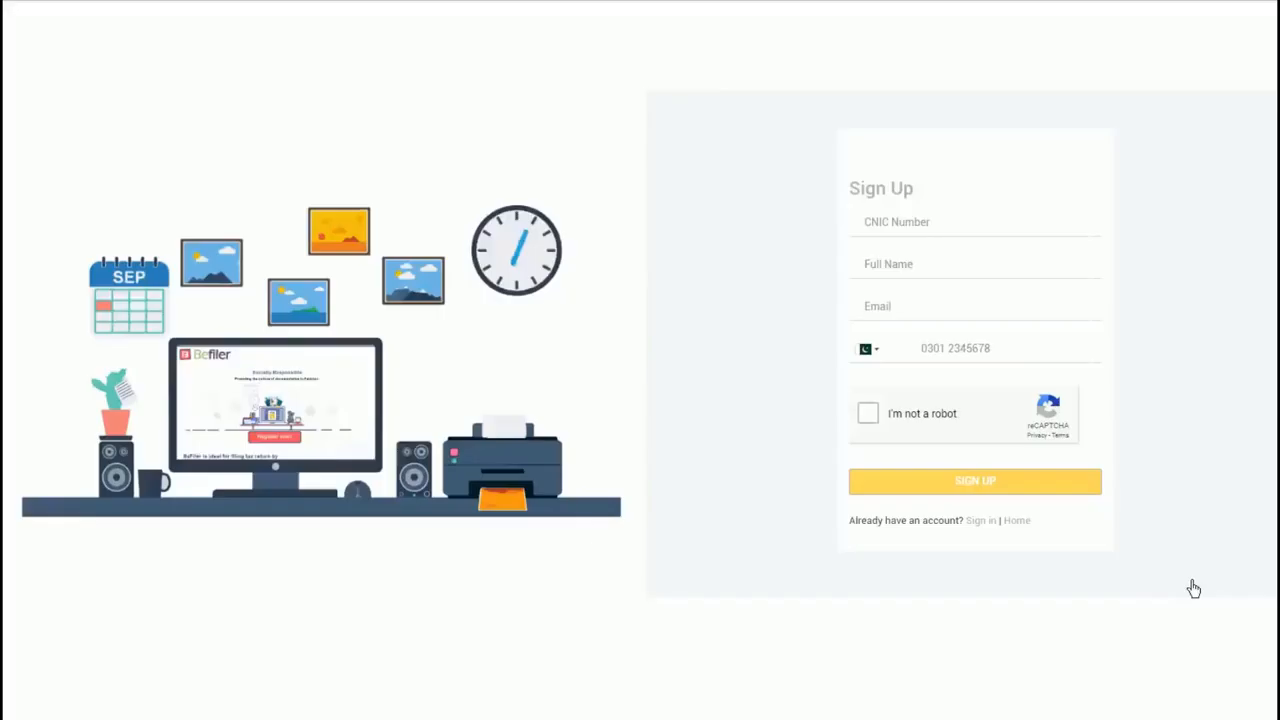
pyautogui.click(902, 238)
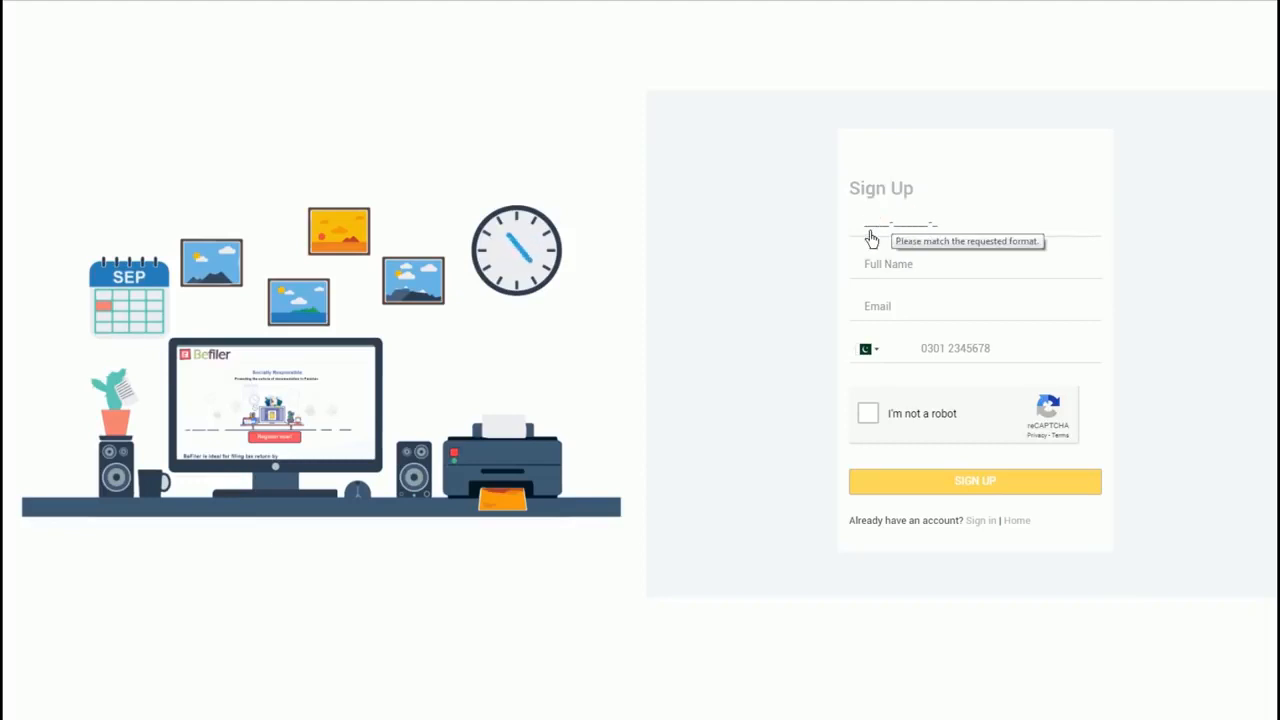
pyautogui.write('############')
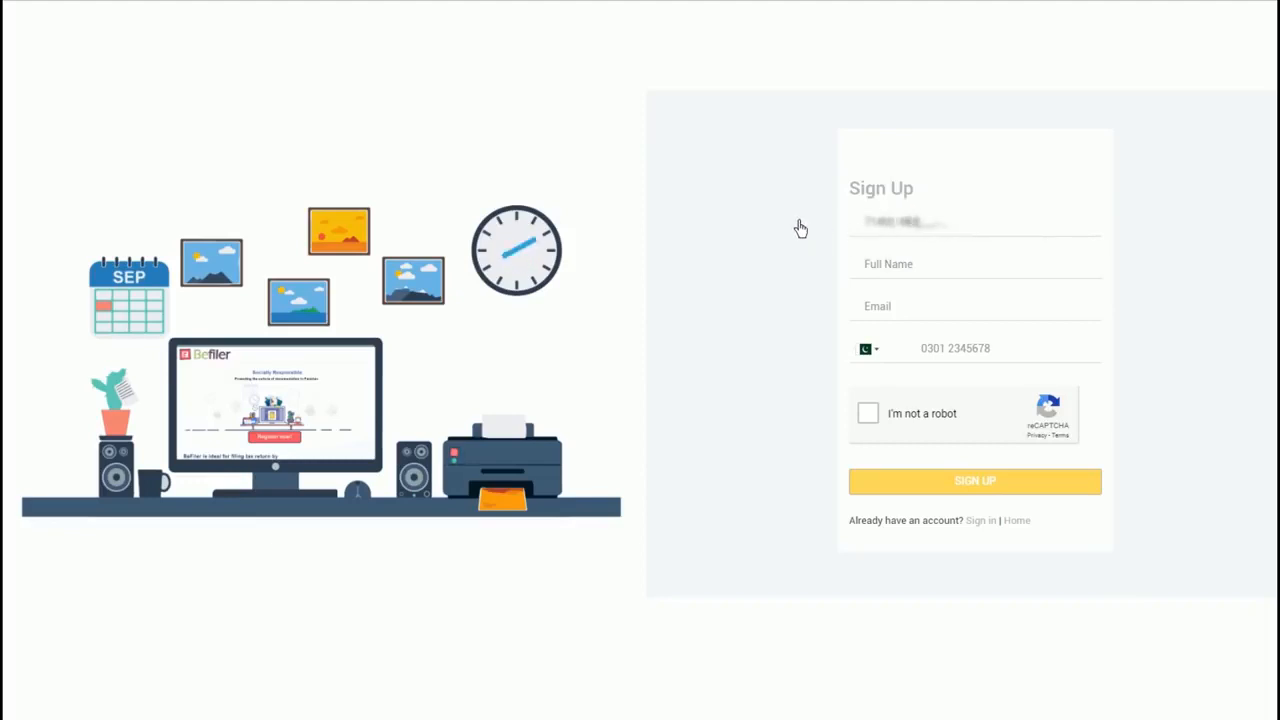
pyautogui.write('#')
pyautogui.click(893, 270)
# - Add the email address and mobile number, pass the reCAPTCHA, and submit the sign-up
pyautogui.click(909, 313)
pyautogui.write('##################')
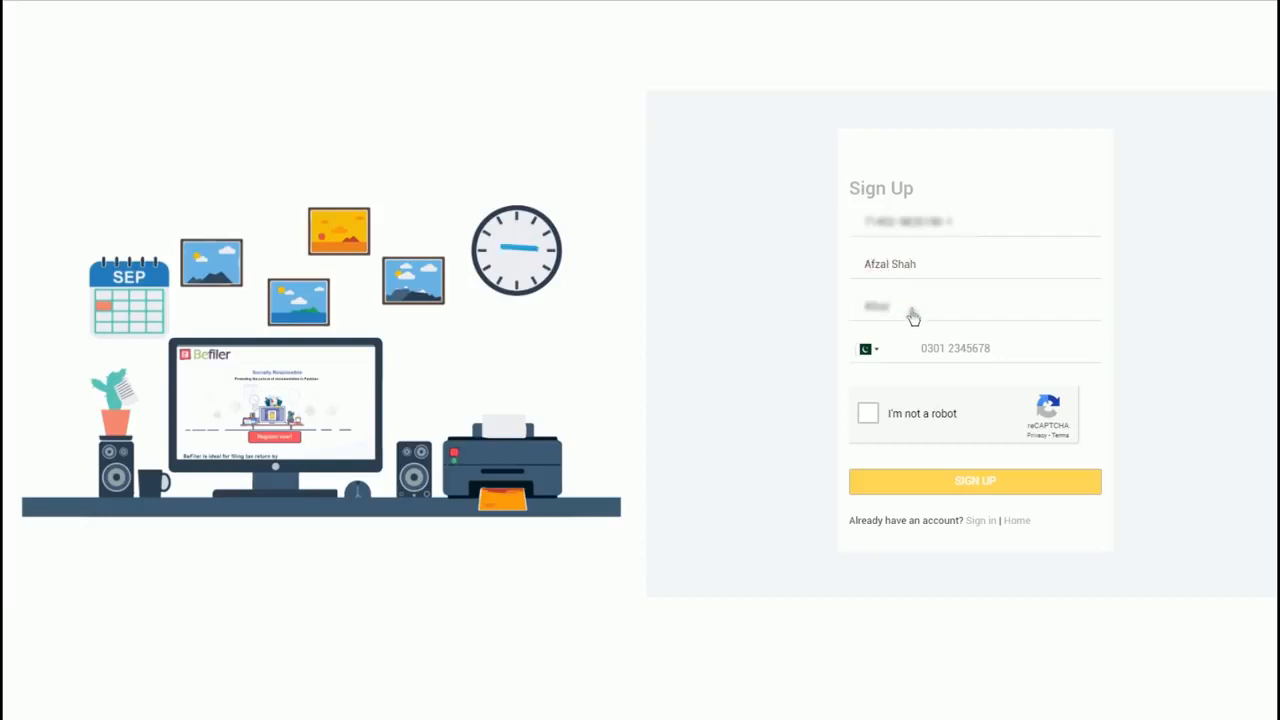
pyautogui.write('m')
pyautogui.click(927, 356)
pyautogui.click(868, 413)
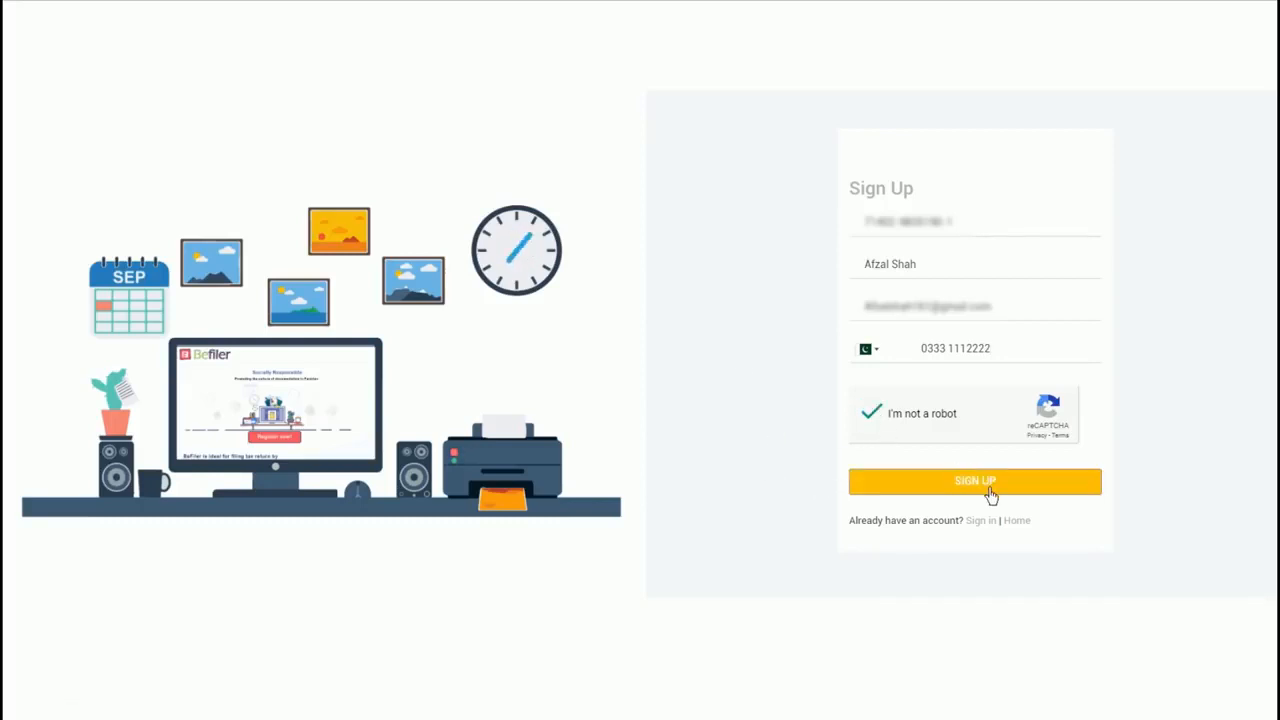
pyautogui.click(987, 486)
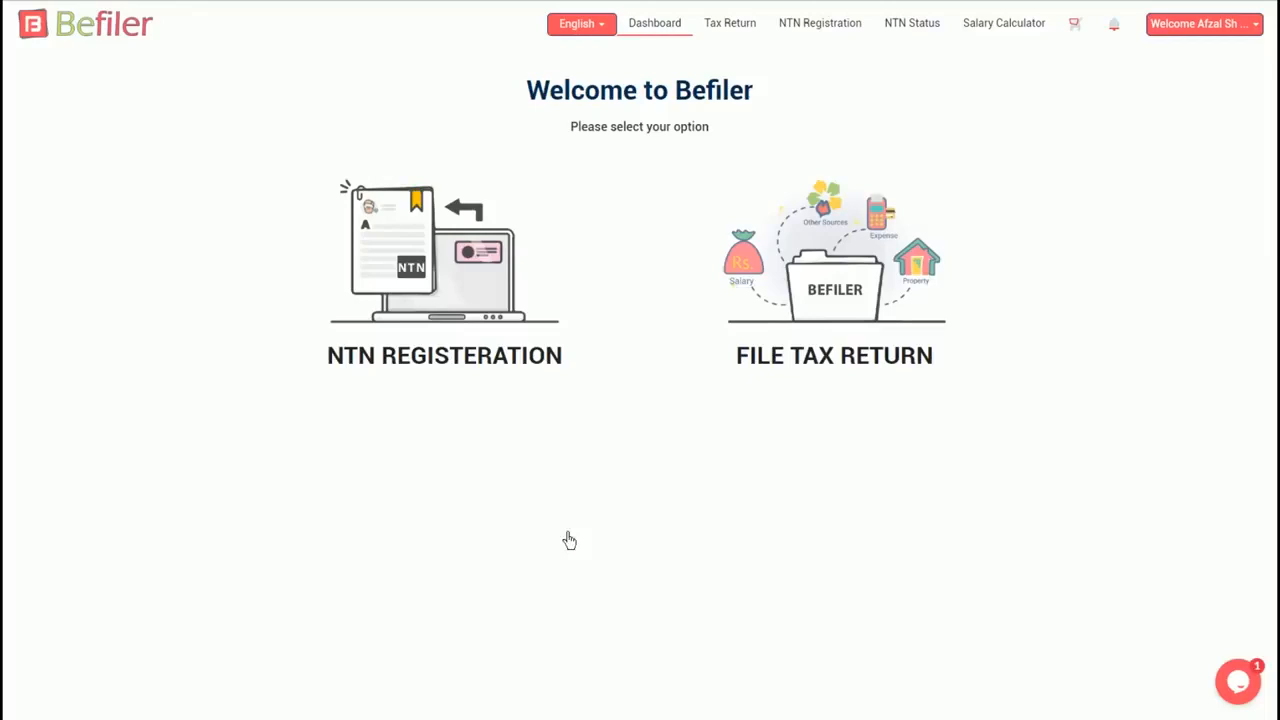
# - Start a tax return for tax year 2018 with Little / None filing expertise
pyautogui.click(858, 370)
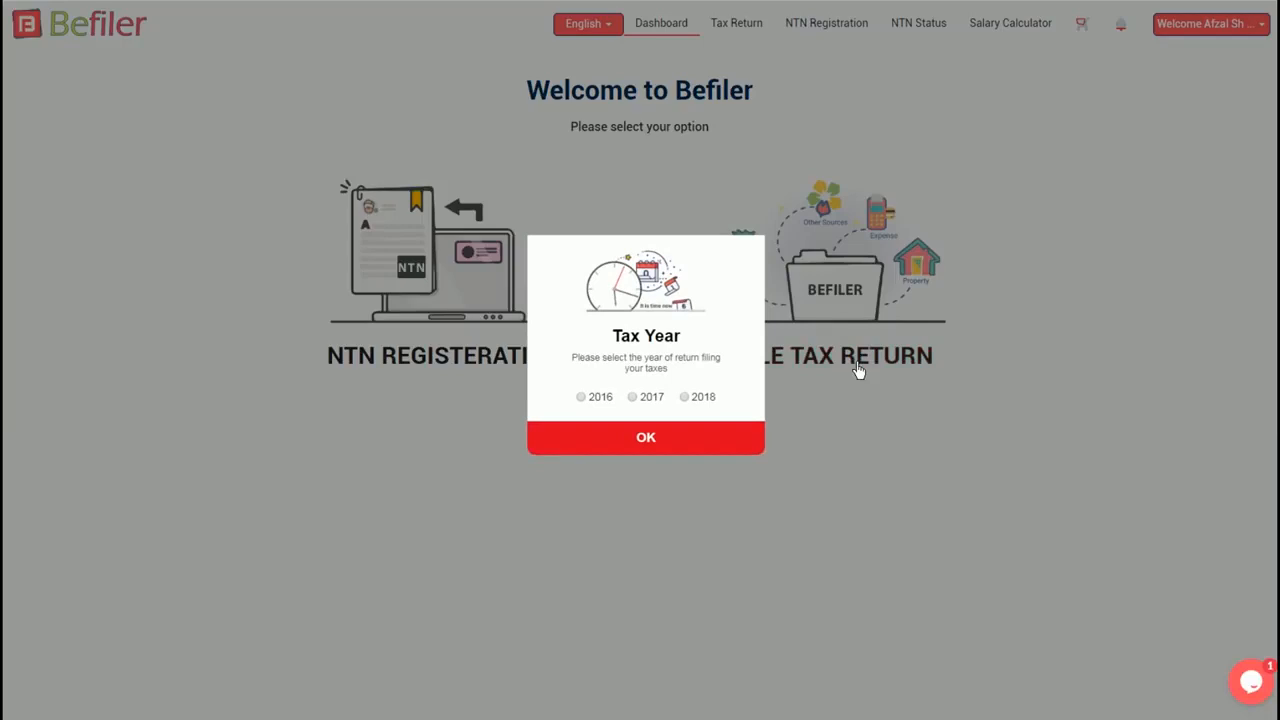
pyautogui.click(695, 405)
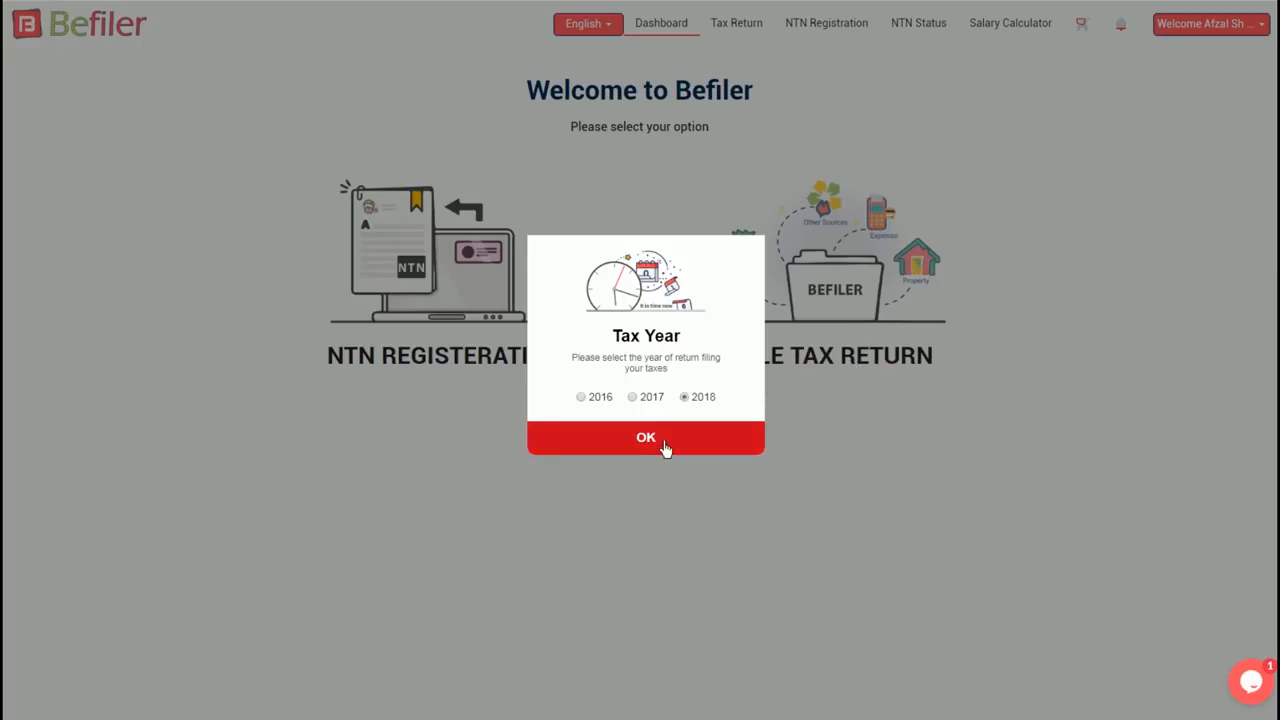
pyautogui.click(663, 443)
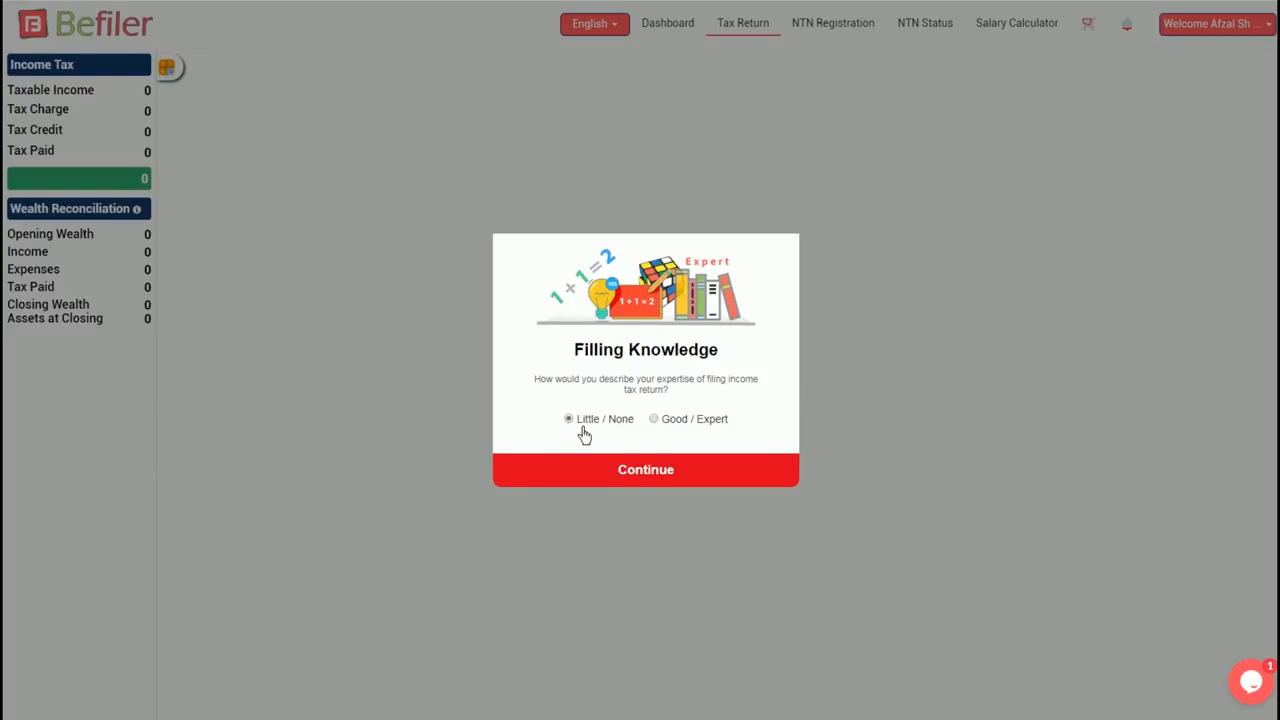
pyautogui.click(671, 484)
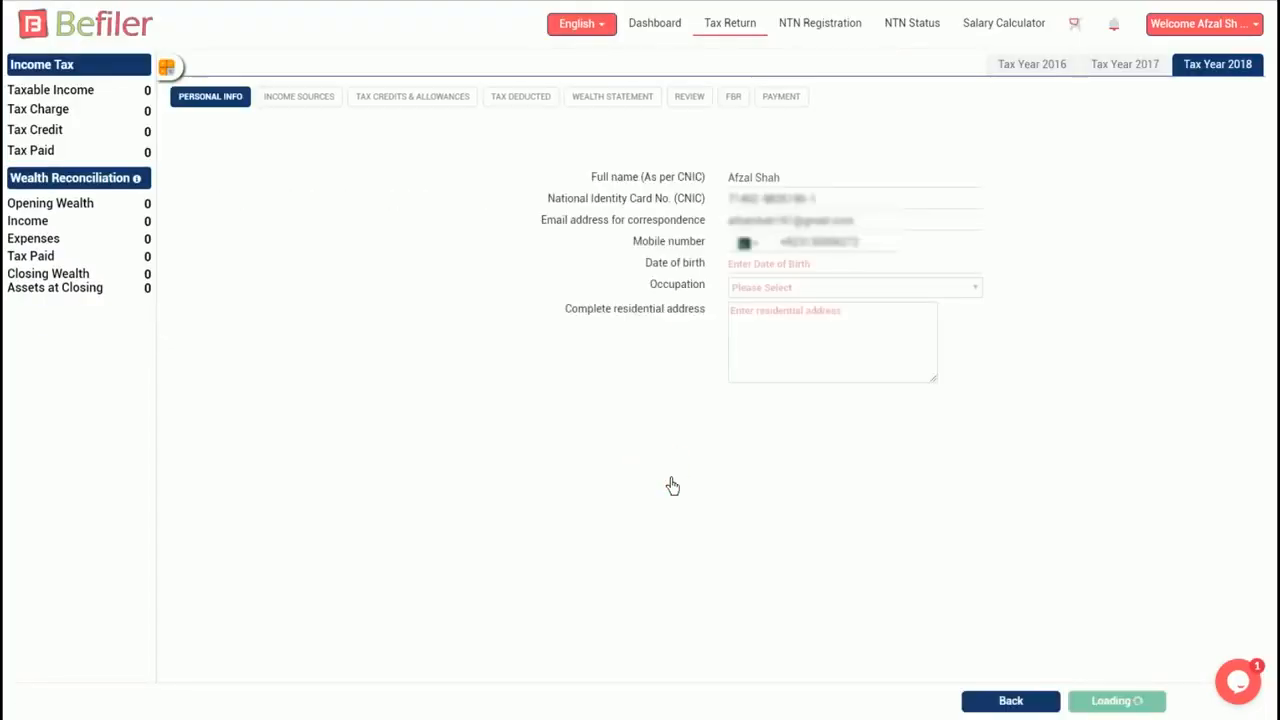
pyautogui.click(882, 266)
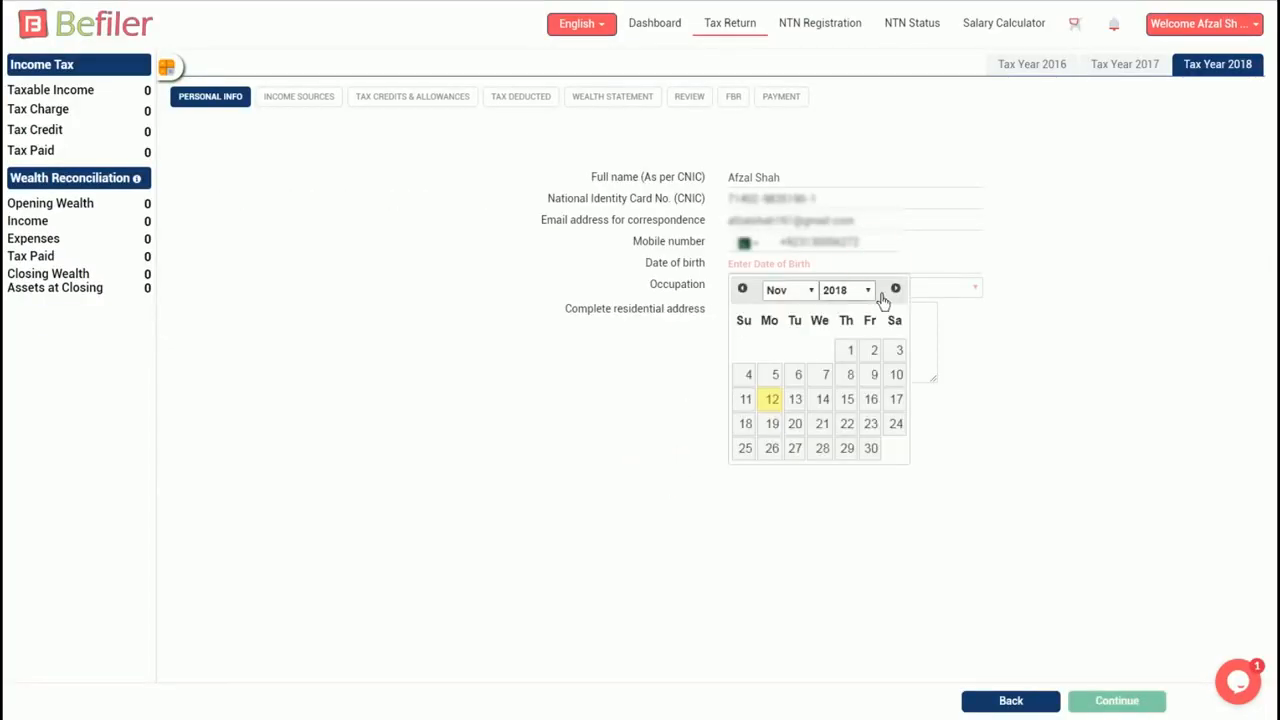
pyautogui.click(867, 292)
pyautogui.scroll(3, 847, 380)
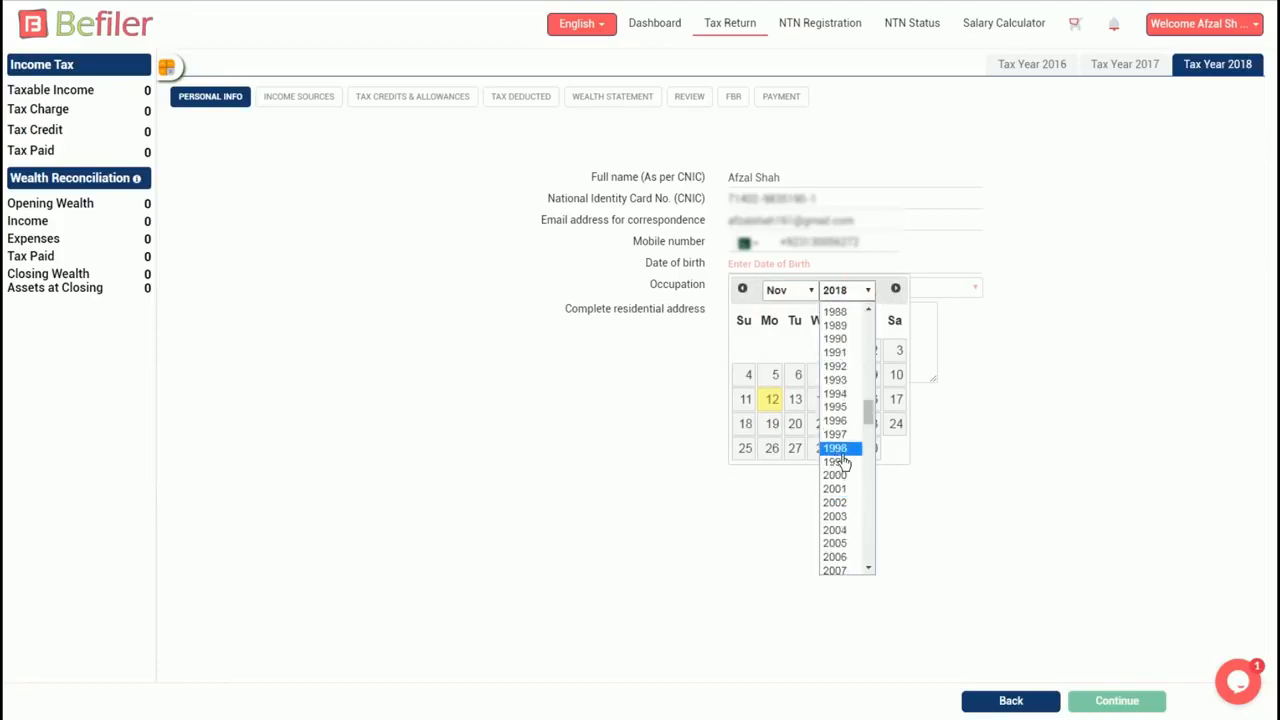
pyautogui.click(838, 450)
pyautogui.click(803, 291)
pyautogui.click(787, 373)
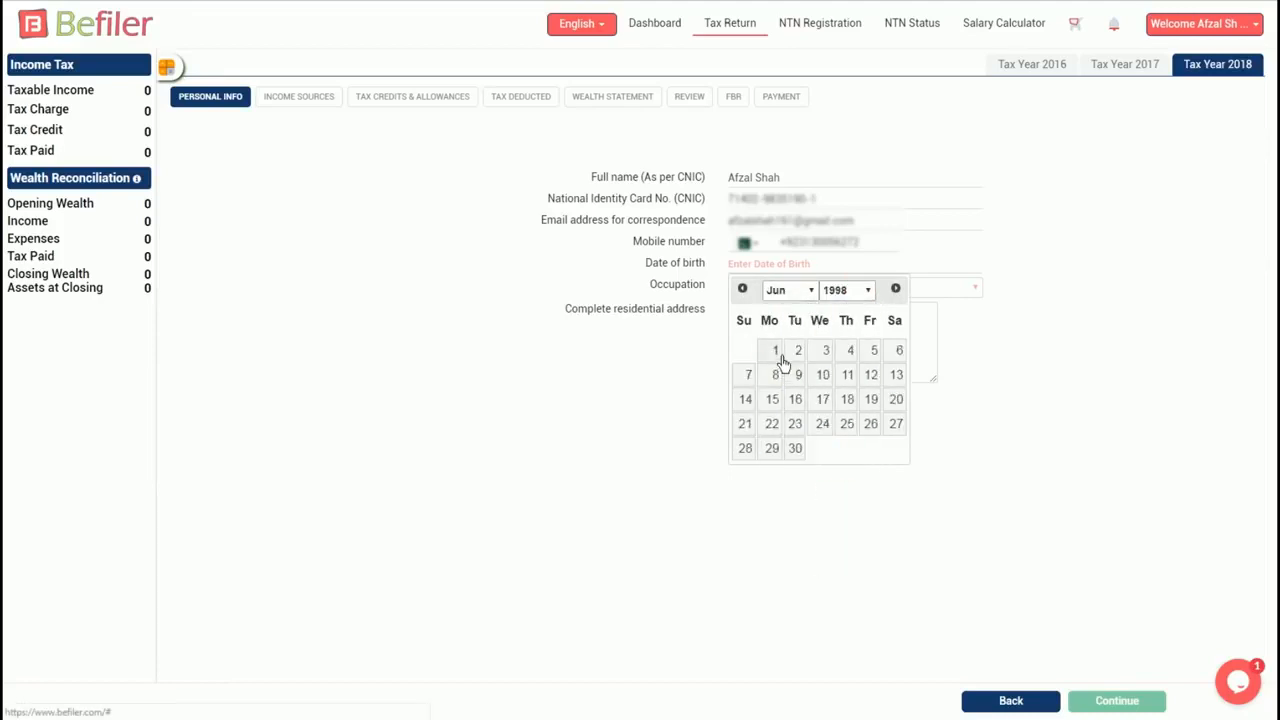
pyautogui.click(798, 352)
# - Set occupation to Corporate Sector Employee, enter the residential address, and continue
pyautogui.click(858, 289)
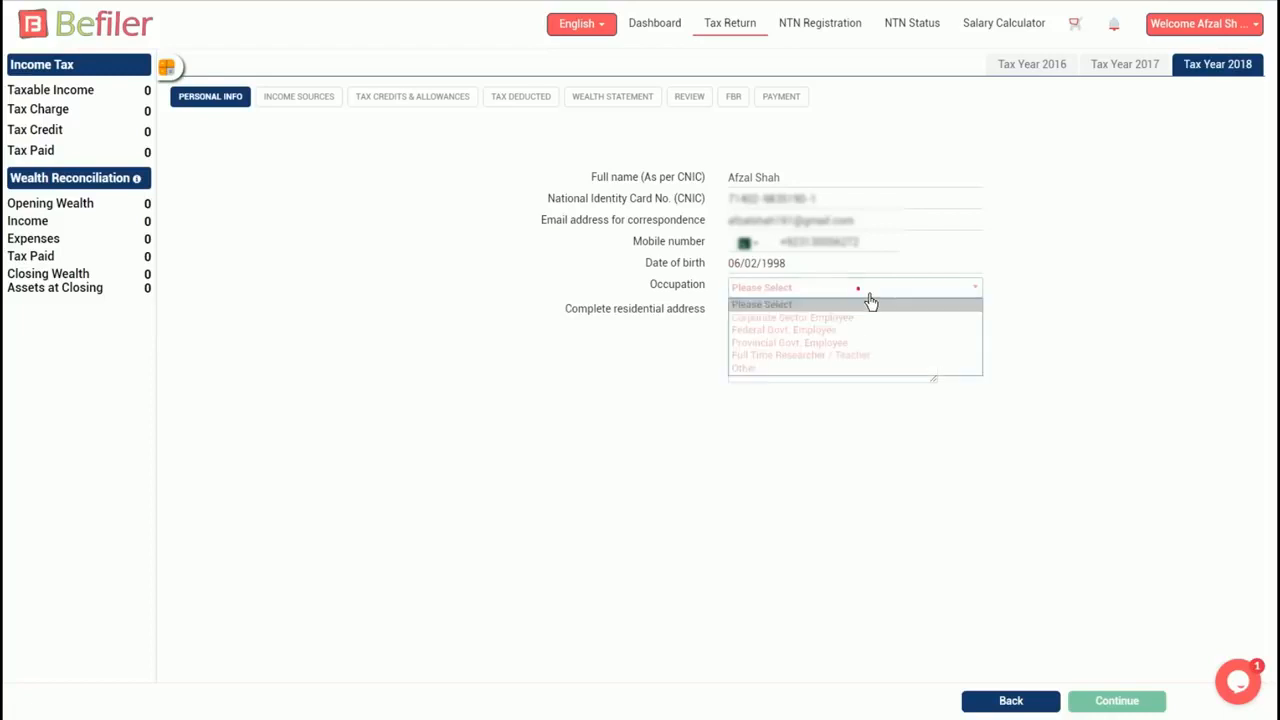
pyautogui.click(808, 318)
pyautogui.click(792, 327)
pyautogui.write('Your res')
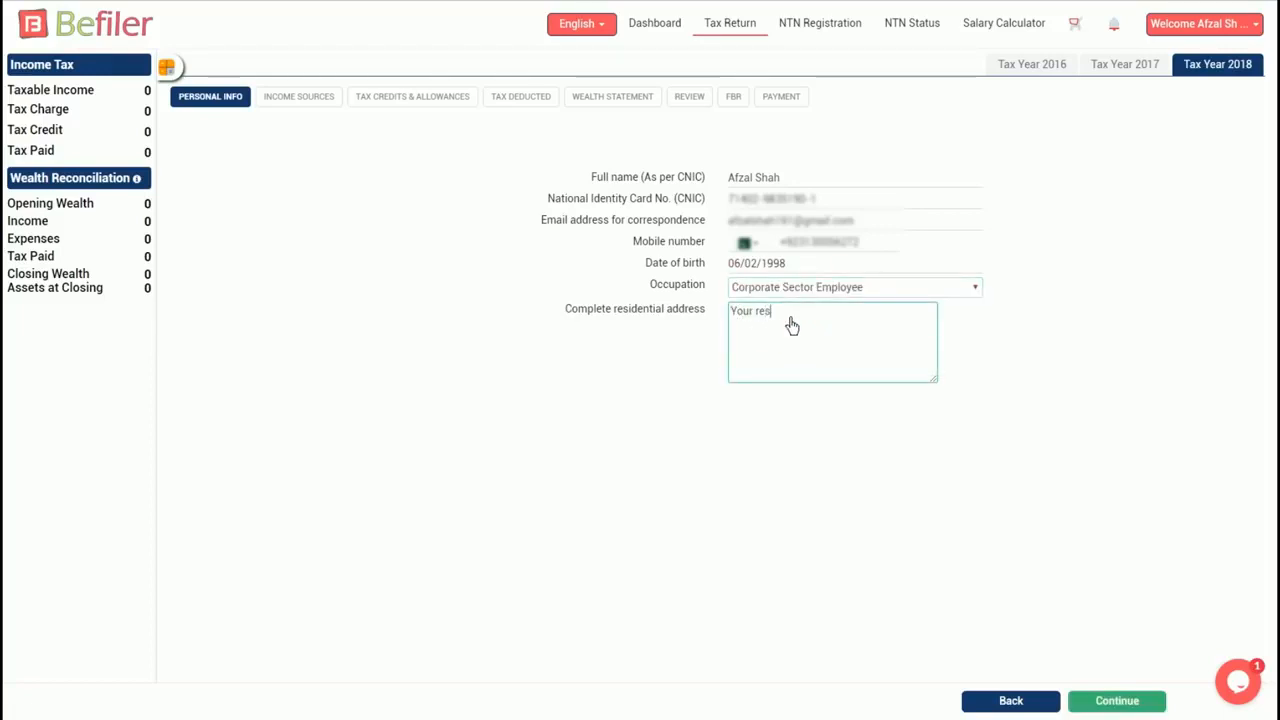
pyautogui.write('idential address')
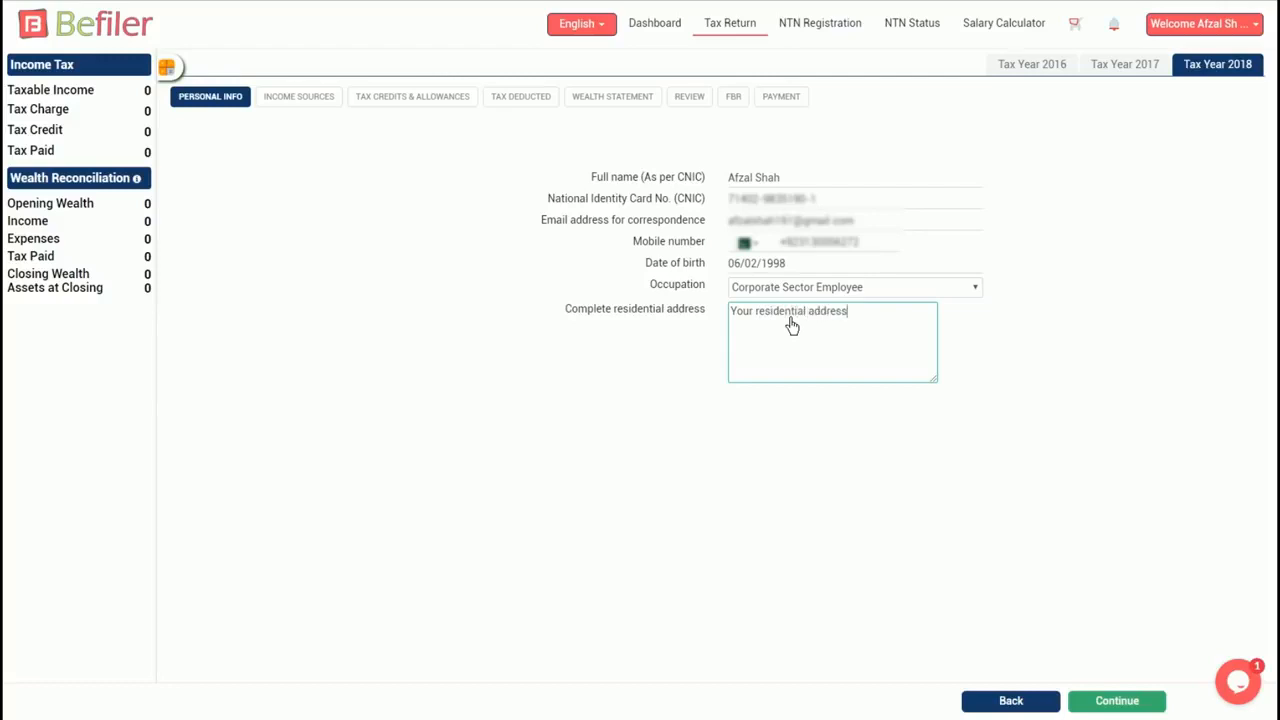
pyautogui.click(1125, 708)
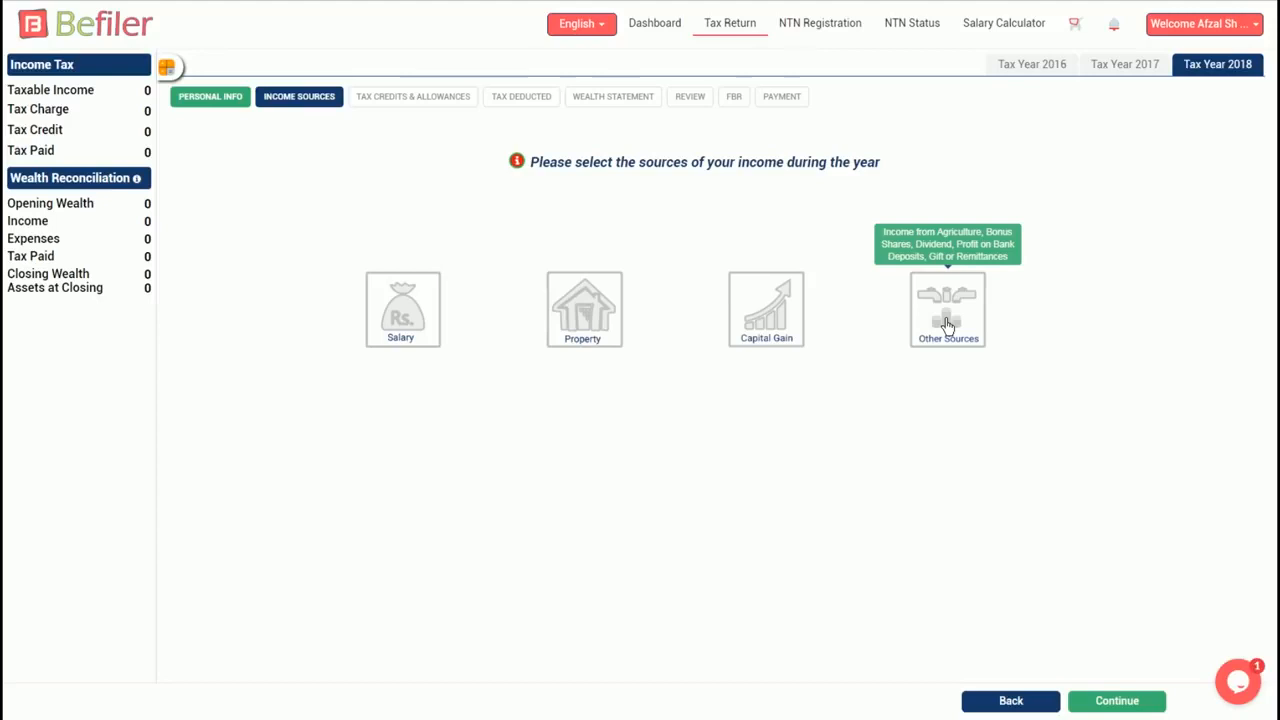
# - Choose Salary and Other Sources as income sources and continue to the Salary form
pyautogui.click(403, 330)
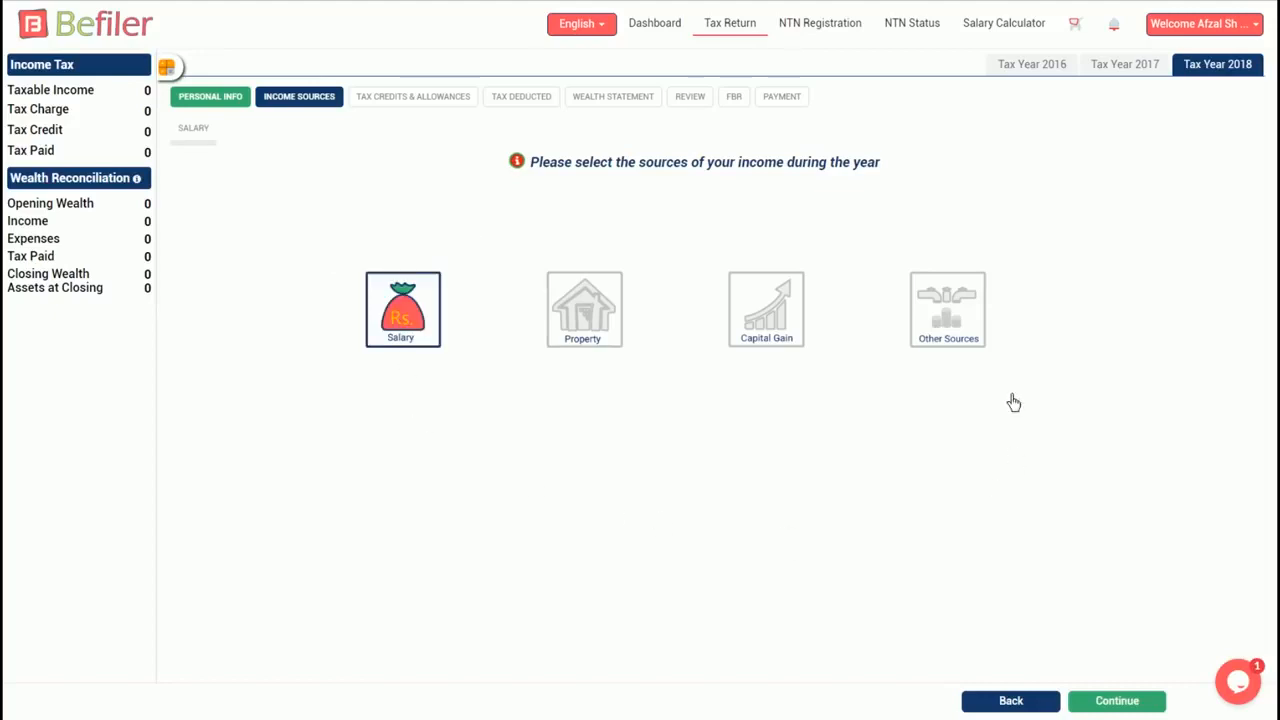
pyautogui.click(960, 312)
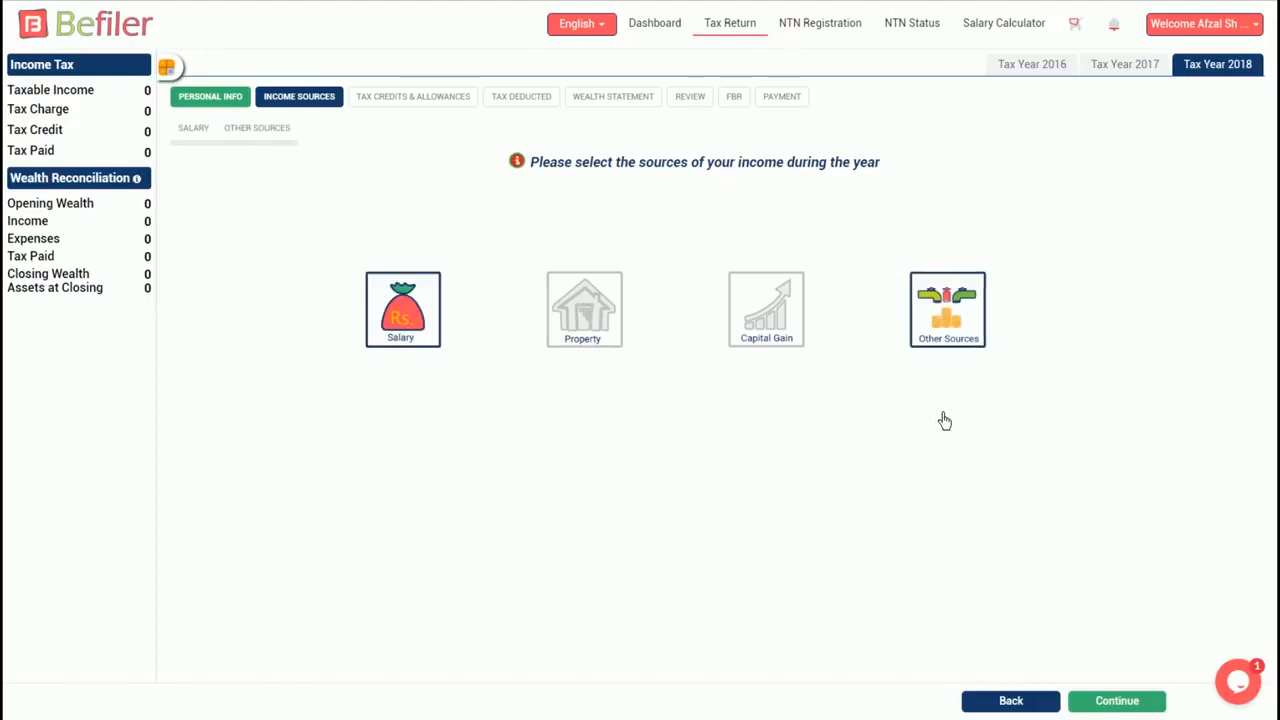
pyautogui.click(1132, 703)
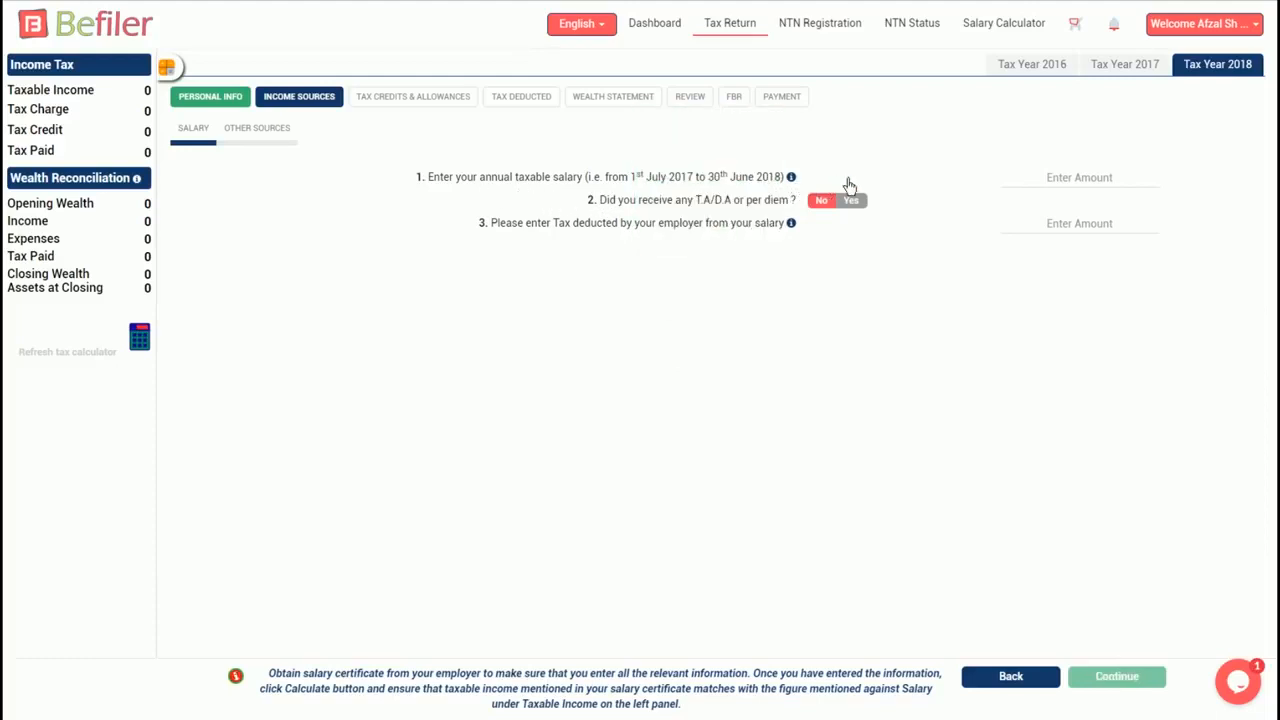
# - Enter 1,200,000 annual salary with 59,500 tax deducted, refresh the tax summary, and continue
pyautogui.click(1066, 179)
pyautogui.write('1,200,000')
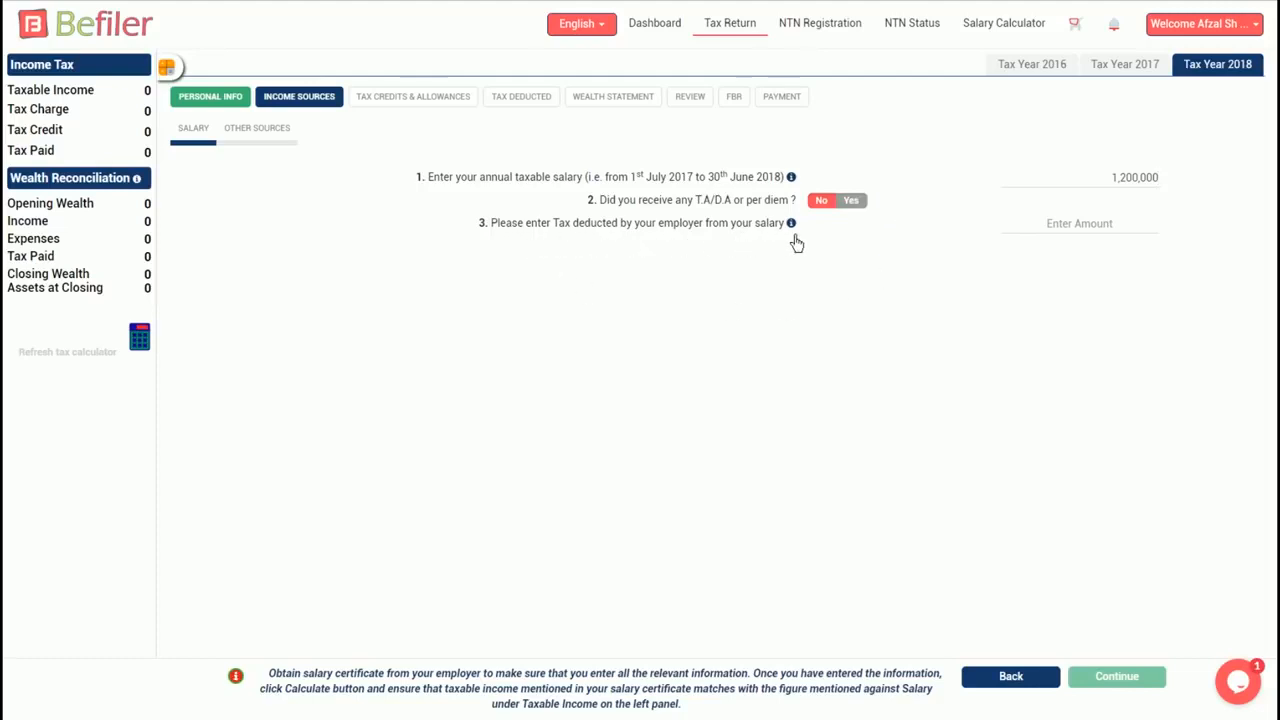
pyautogui.click(1093, 231)
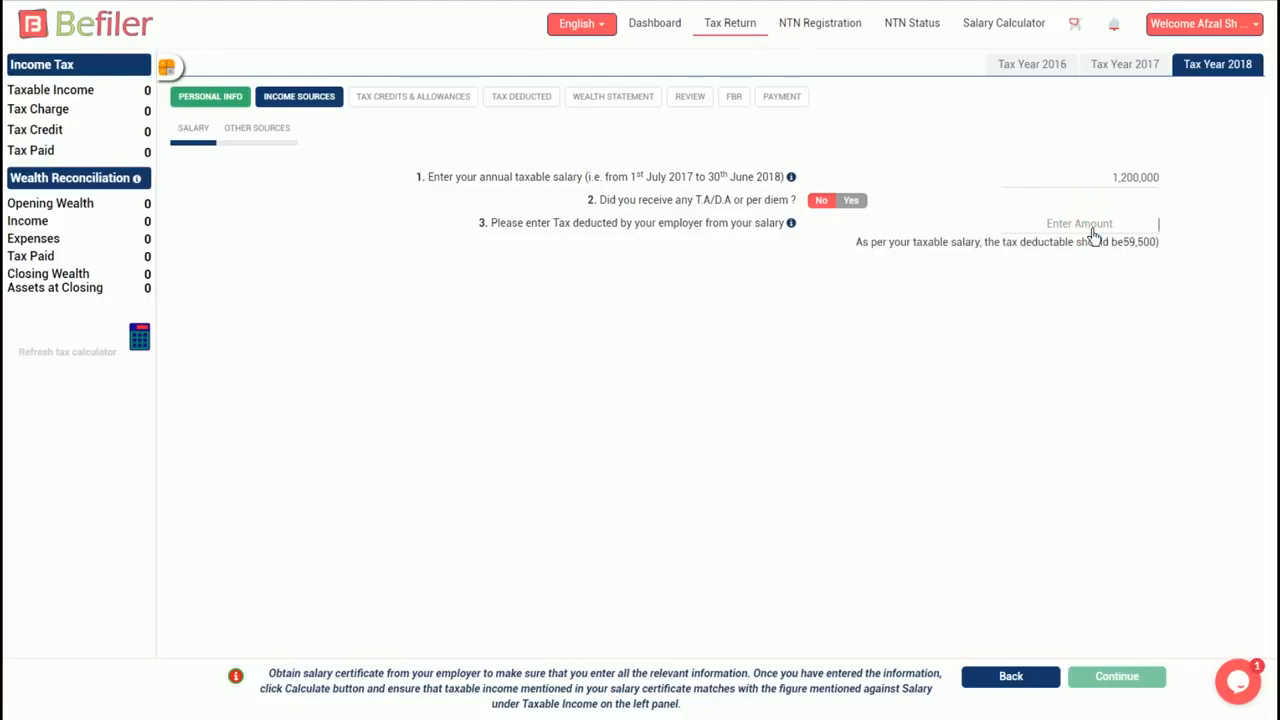
pyautogui.write('59,500')
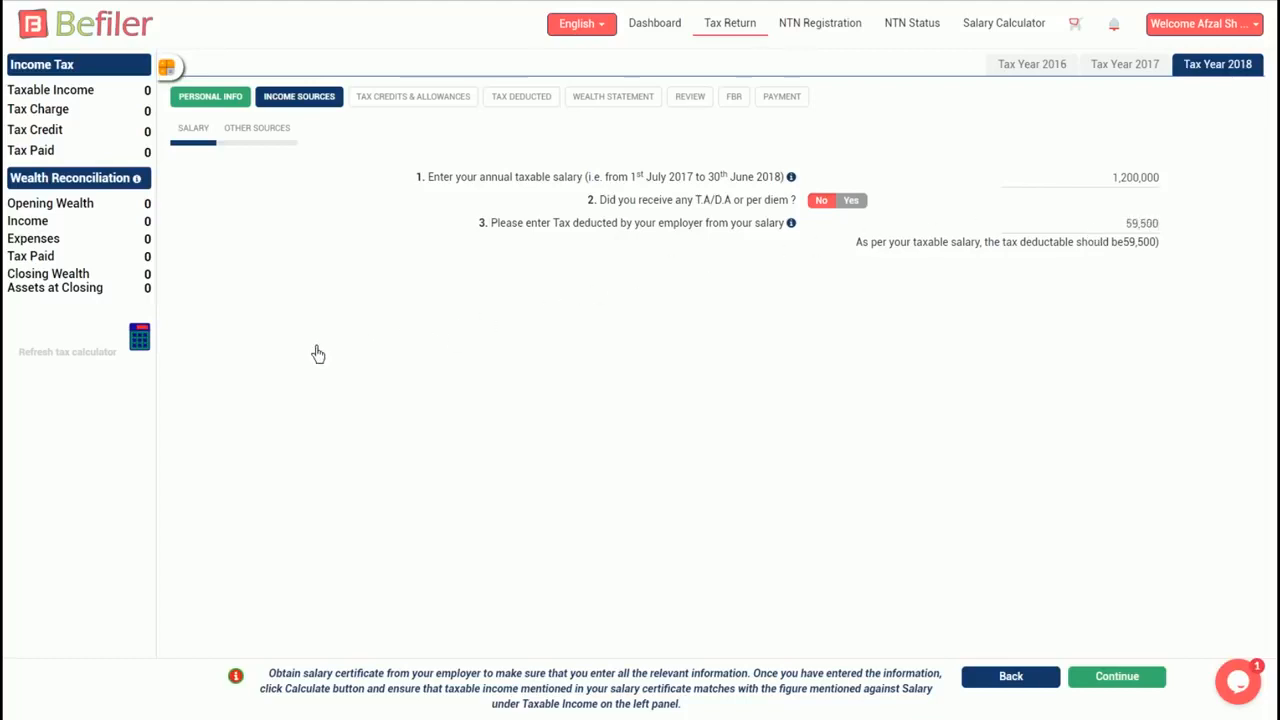
pyautogui.click(148, 342)
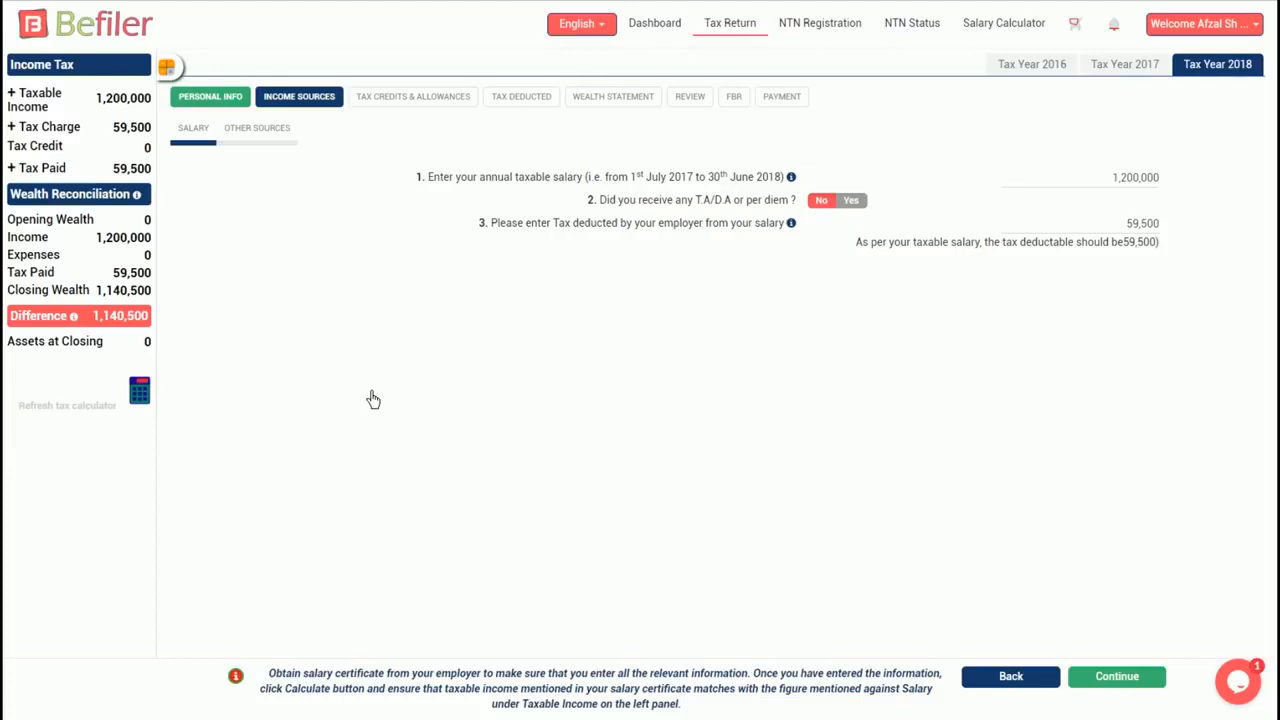
pyautogui.click(1110, 688)
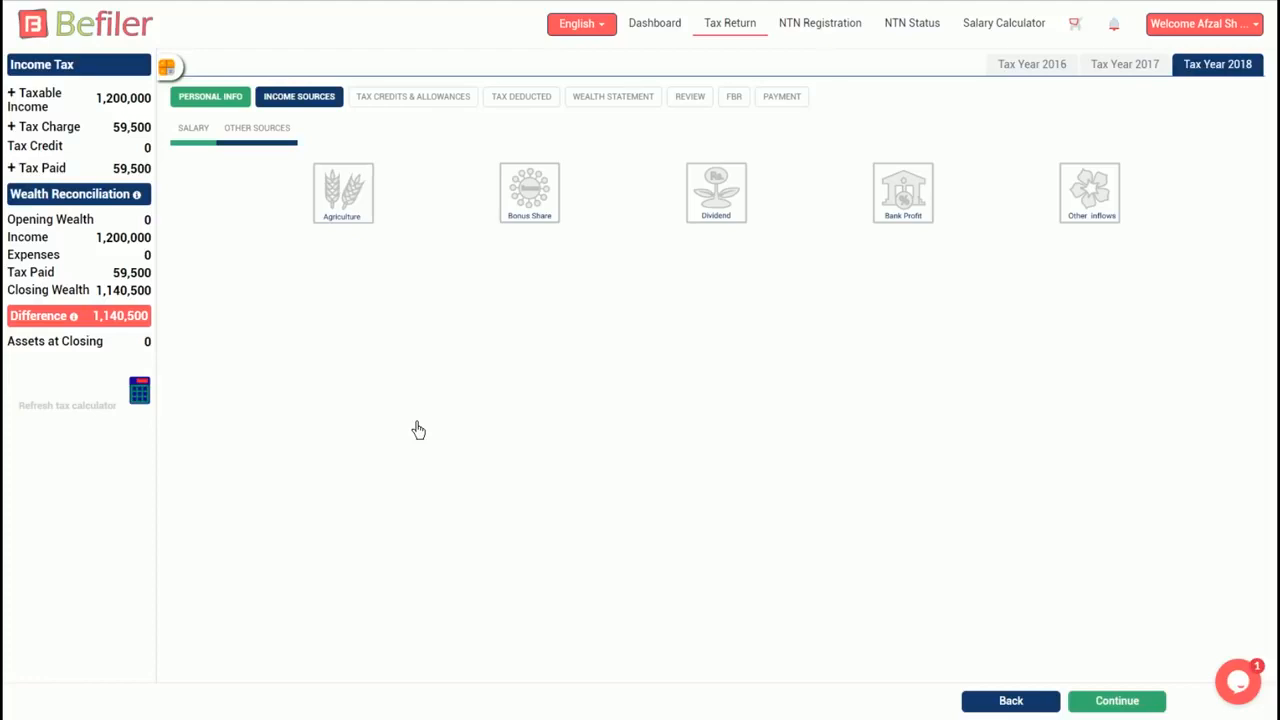
# - Add a PLS bank profit entry at Habib Bank Limited with the branch and account details
pyautogui.click(905, 200)
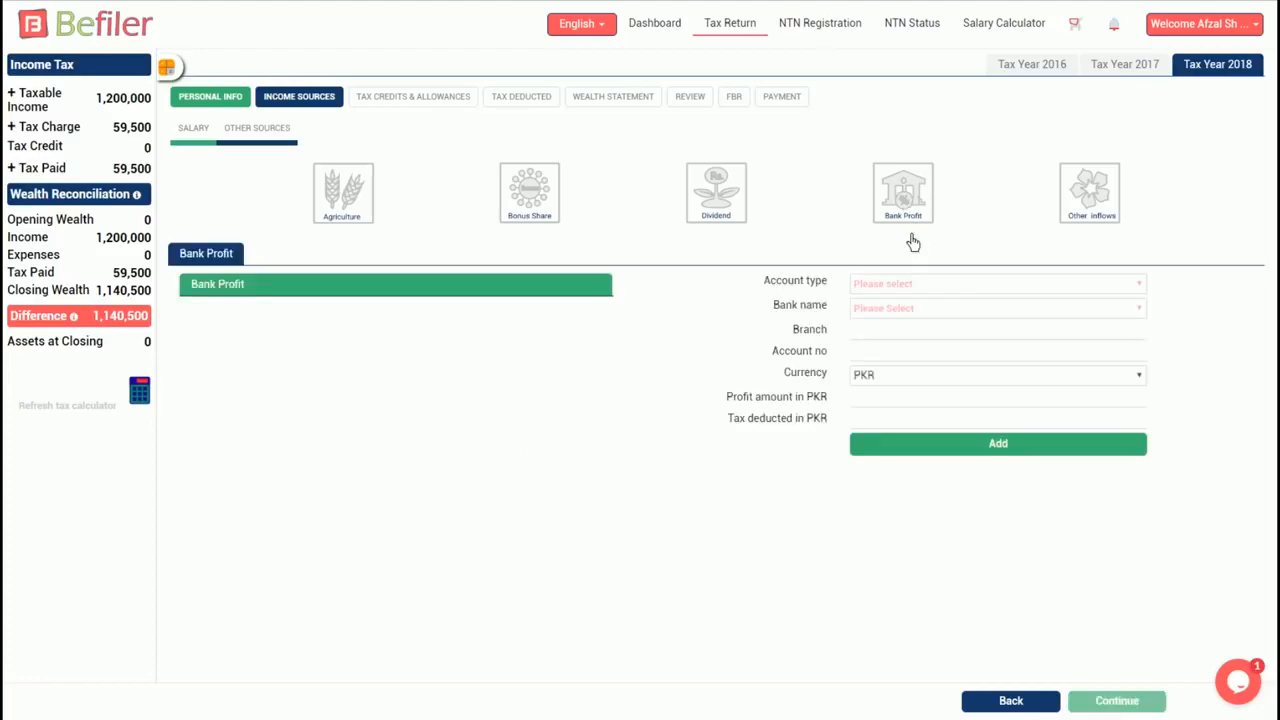
pyautogui.click(955, 288)
pyautogui.click(880, 313)
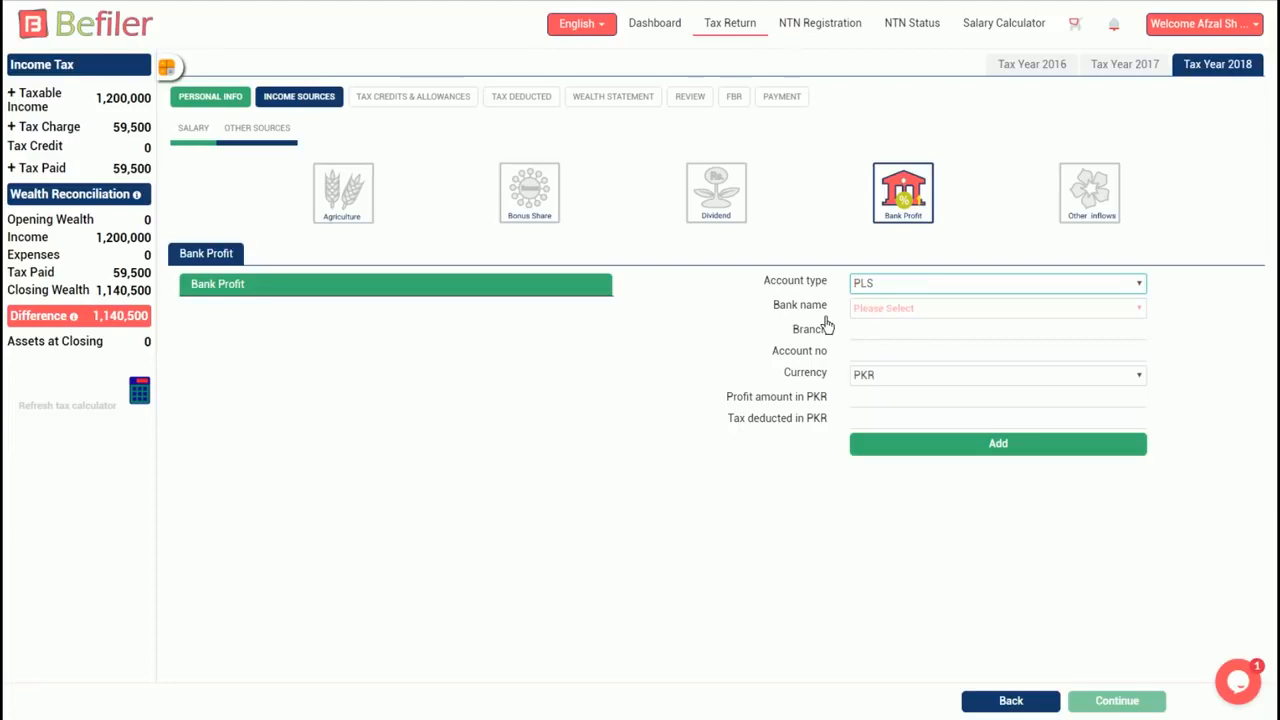
pyautogui.click(920, 316)
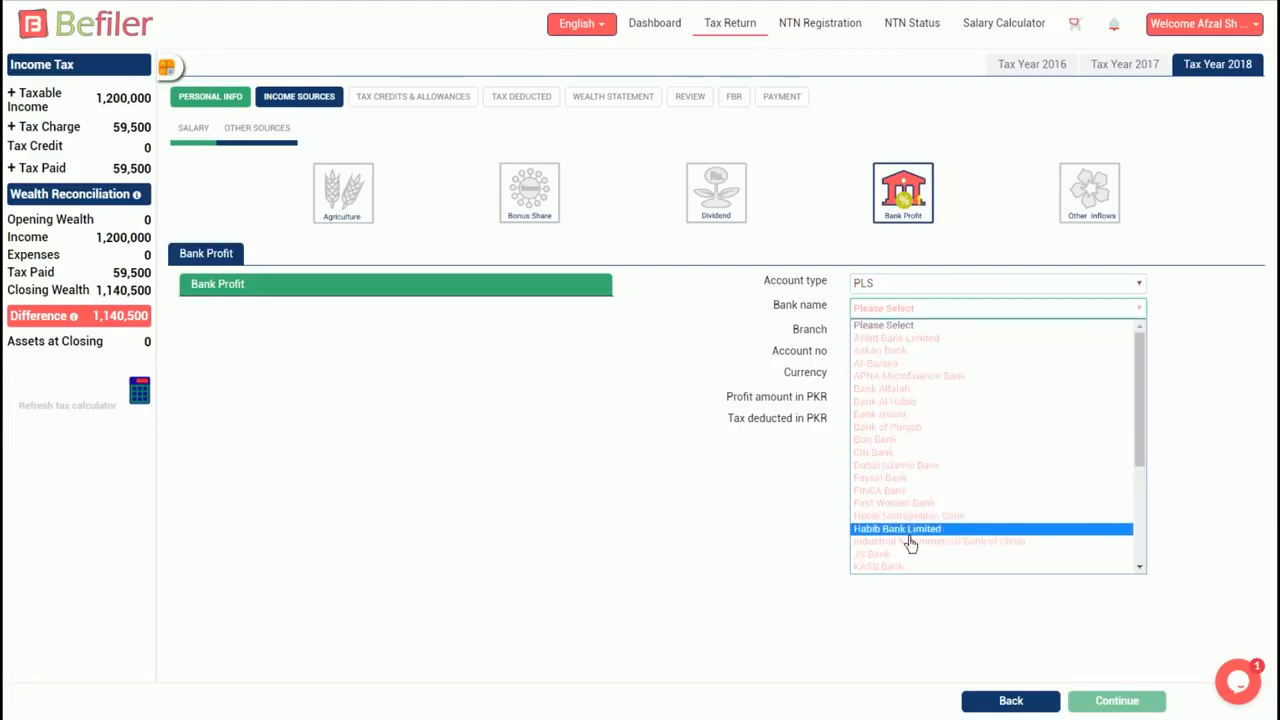
pyautogui.click(905, 535)
pyautogui.click(893, 345)
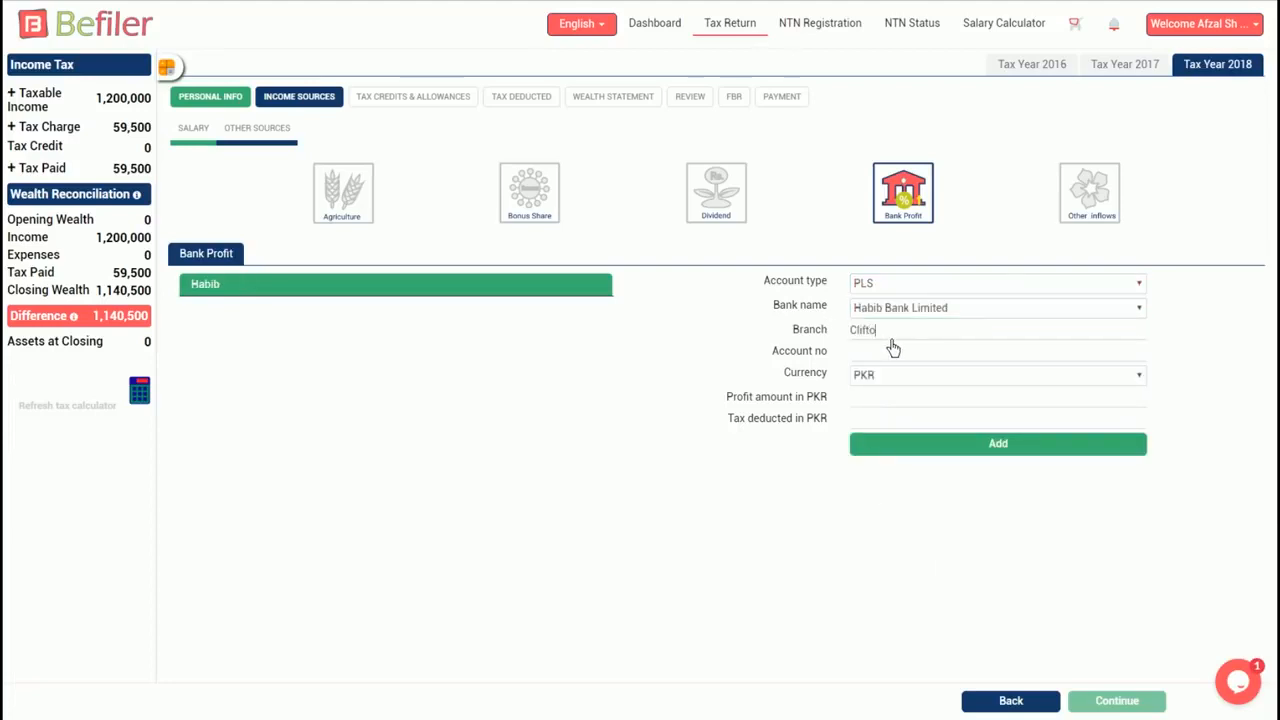
# - Record the bank profit in PKR with its tax deducted, refresh the tax summary, and continue
pyautogui.click(924, 381)
pyautogui.click(931, 405)
pyautogui.write('10000')
pyautogui.click(1016, 417)
pyautogui.write('1000')
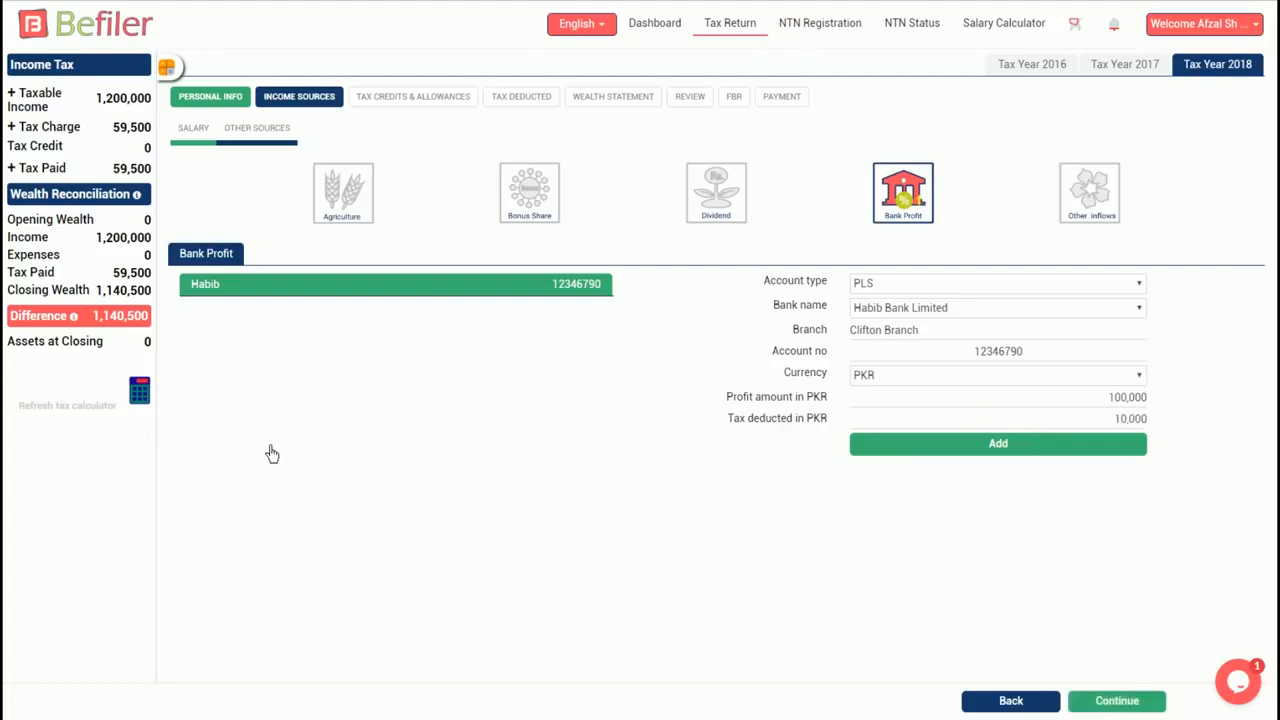
pyautogui.click(140, 392)
pyautogui.click(1112, 700)
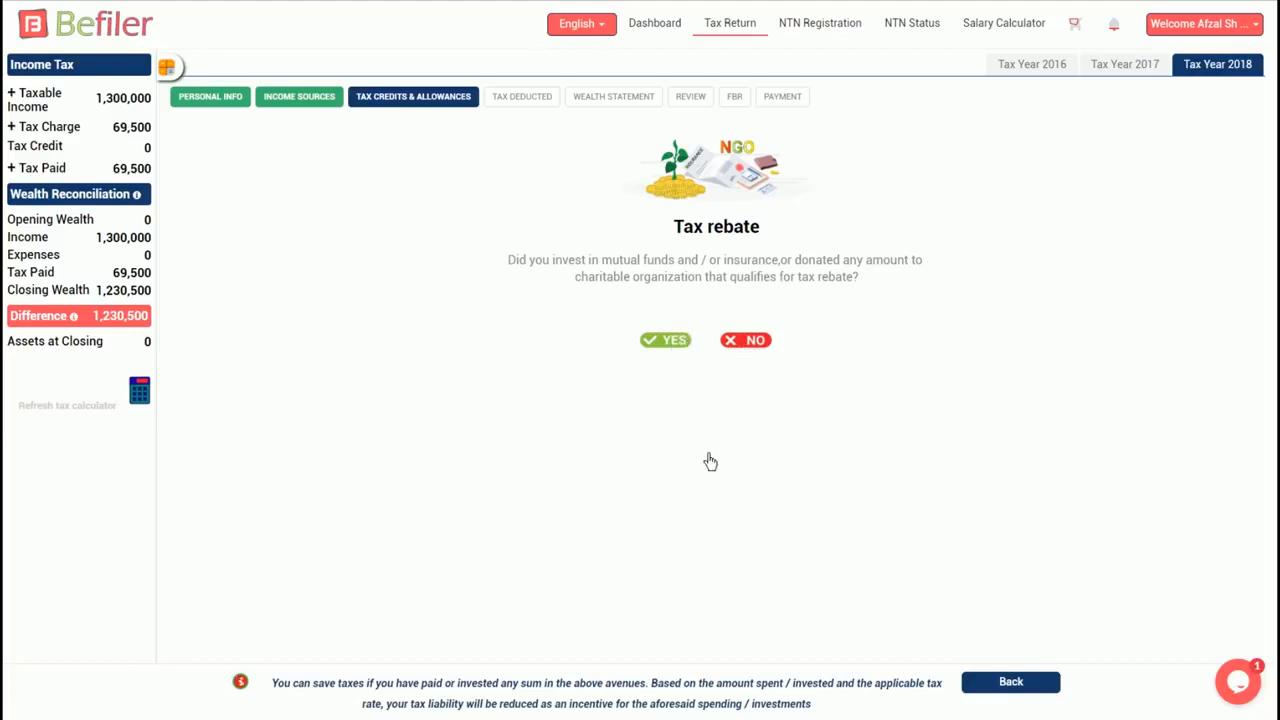
# - Claim a 200,000 shares/mutual funds/insurance investment rebate and refresh the tax calculator
pyautogui.click(666, 341)
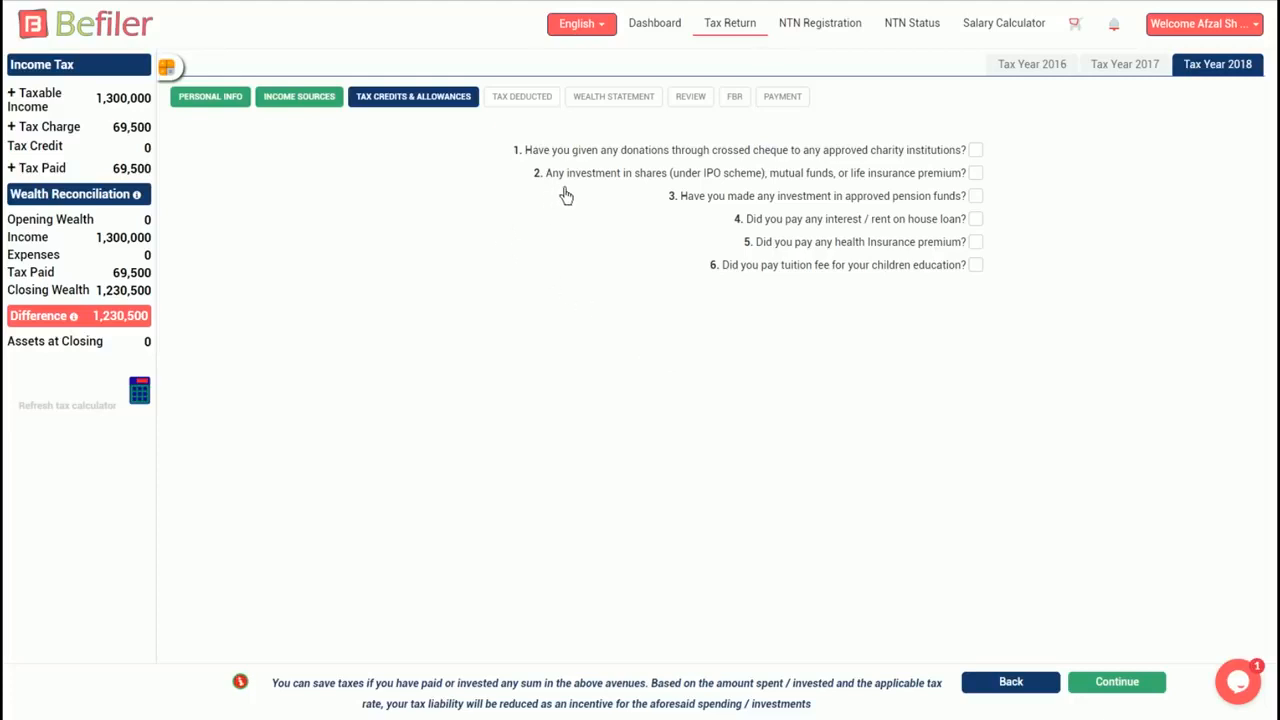
pyautogui.click(975, 173)
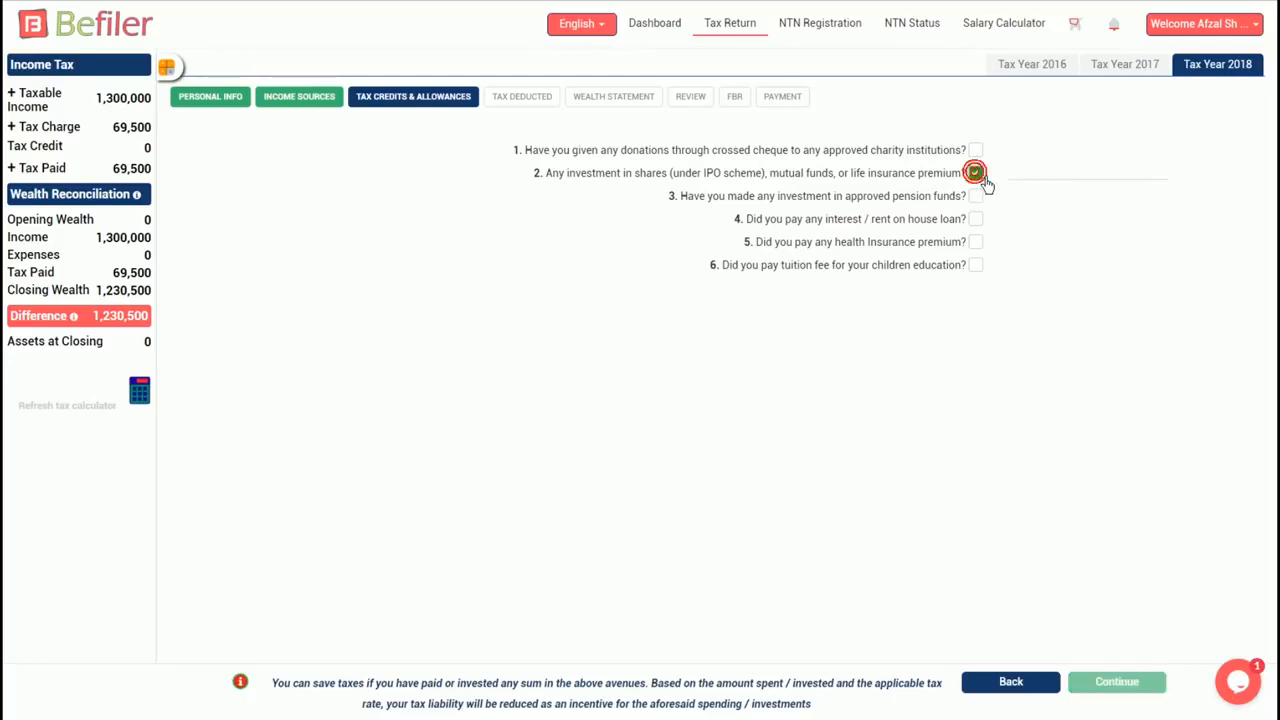
pyautogui.click(1079, 176)
pyautogui.write('200,000')
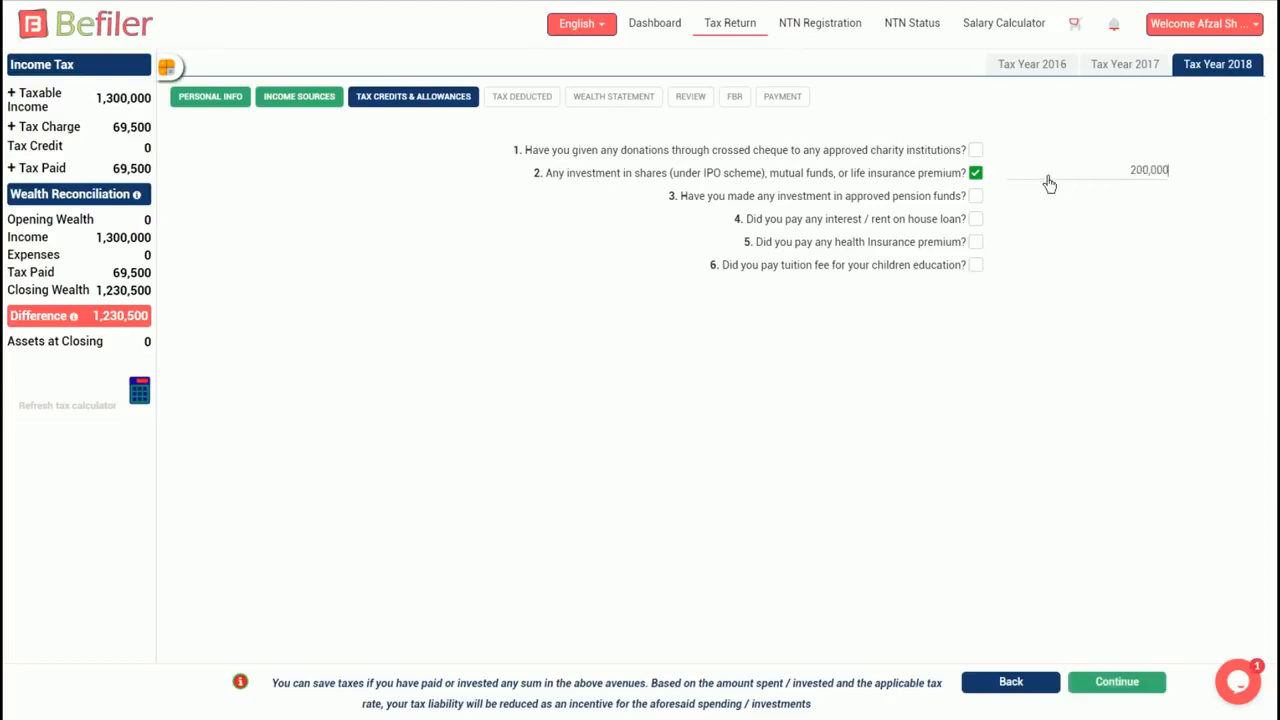
pyautogui.click(143, 394)
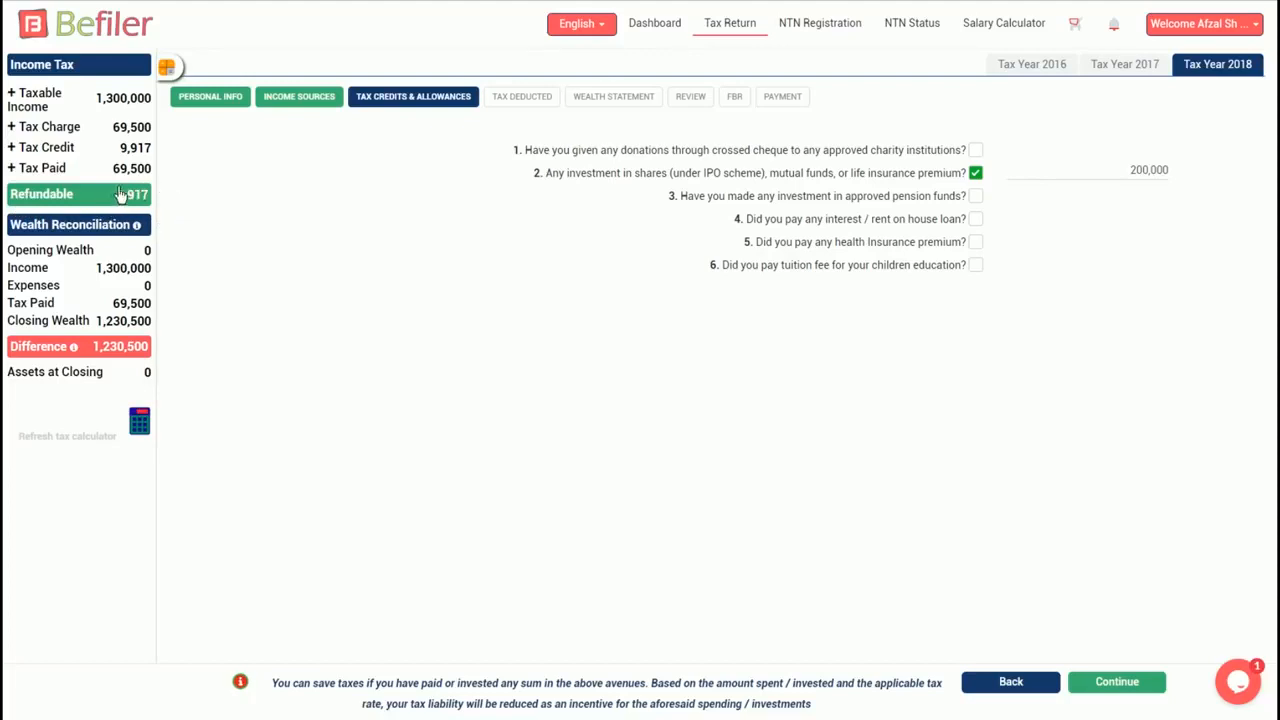
# - Declare advance taxes paid under the Utilities category
pyautogui.click(1127, 683)
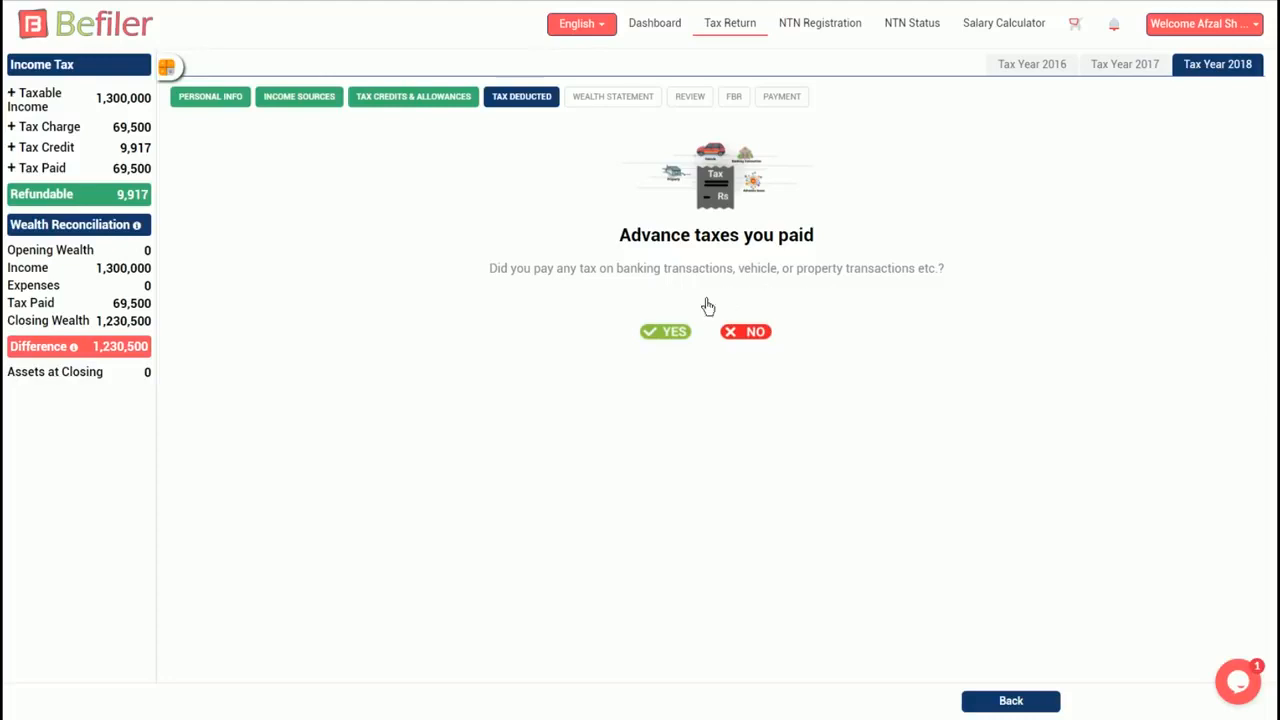
pyautogui.click(683, 336)
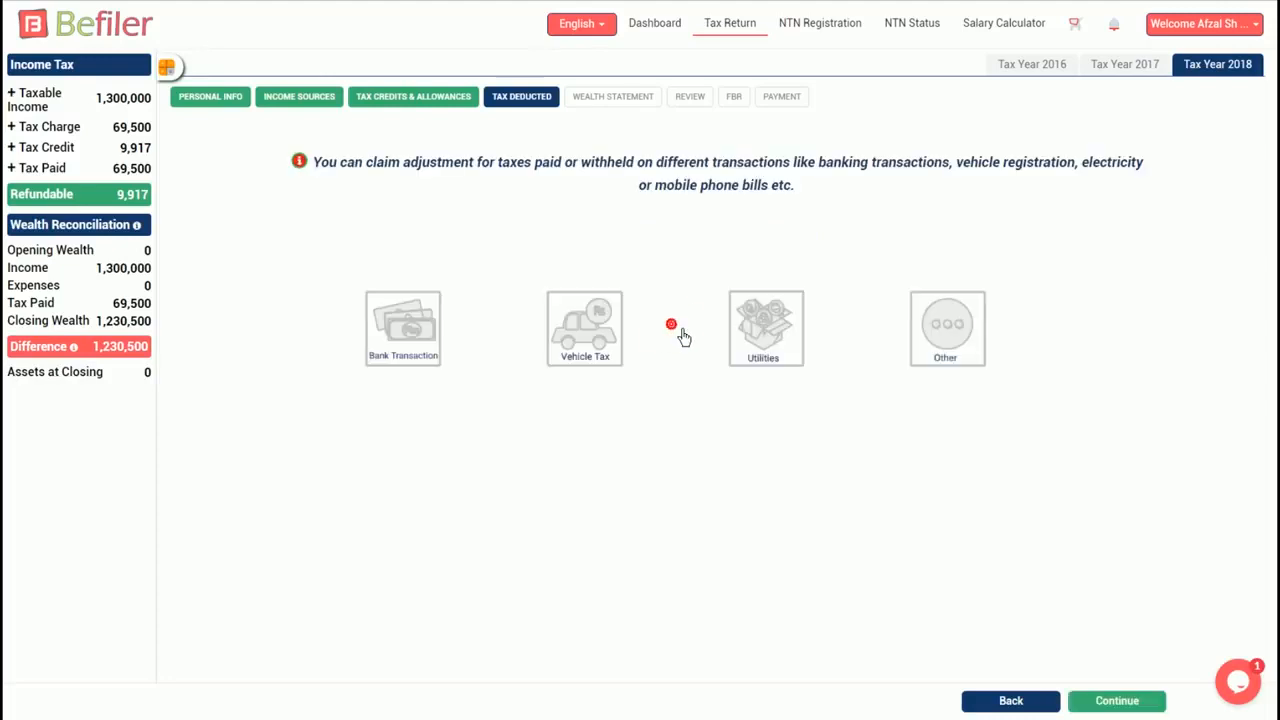
pyautogui.click(788, 342)
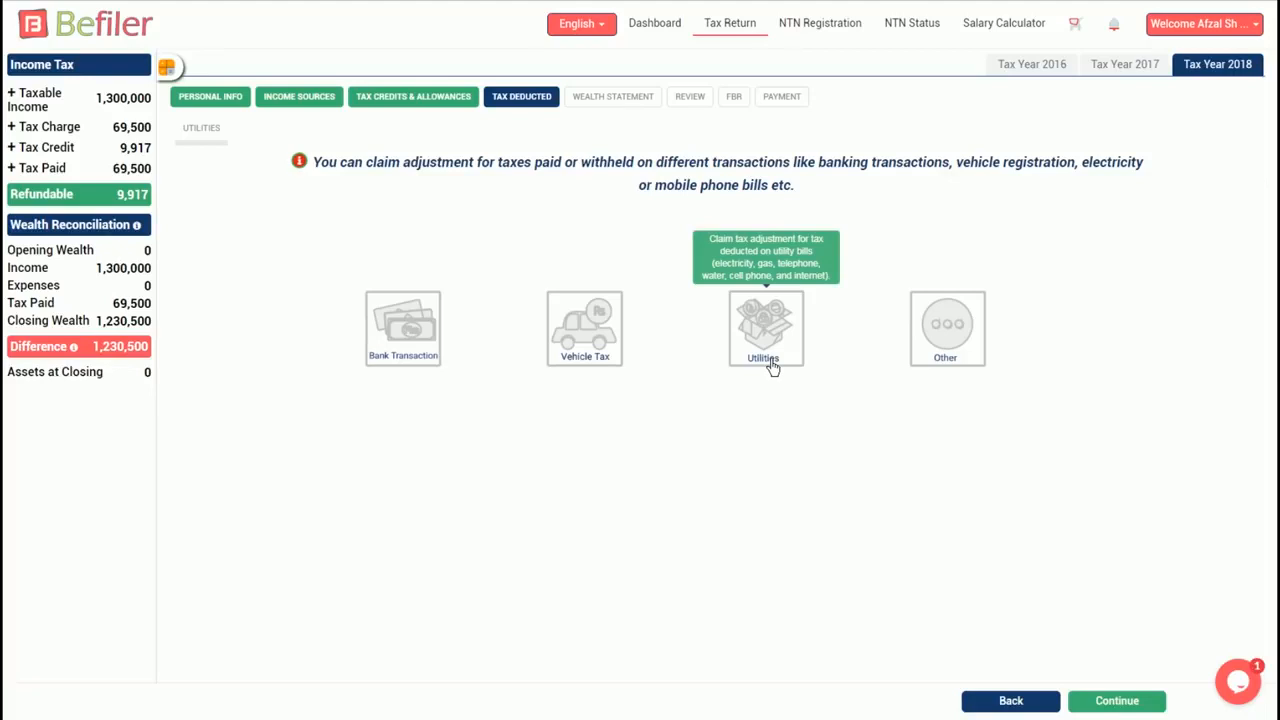
pyautogui.click(771, 370)
pyautogui.click(1117, 700)
# - Add a Cellphone utility from Ufone with the registered number and 1,000 tax deducted
pyautogui.click(826, 195)
pyautogui.click(754, 238)
pyautogui.click(763, 219)
pyautogui.click(763, 282)
pyautogui.click(757, 245)
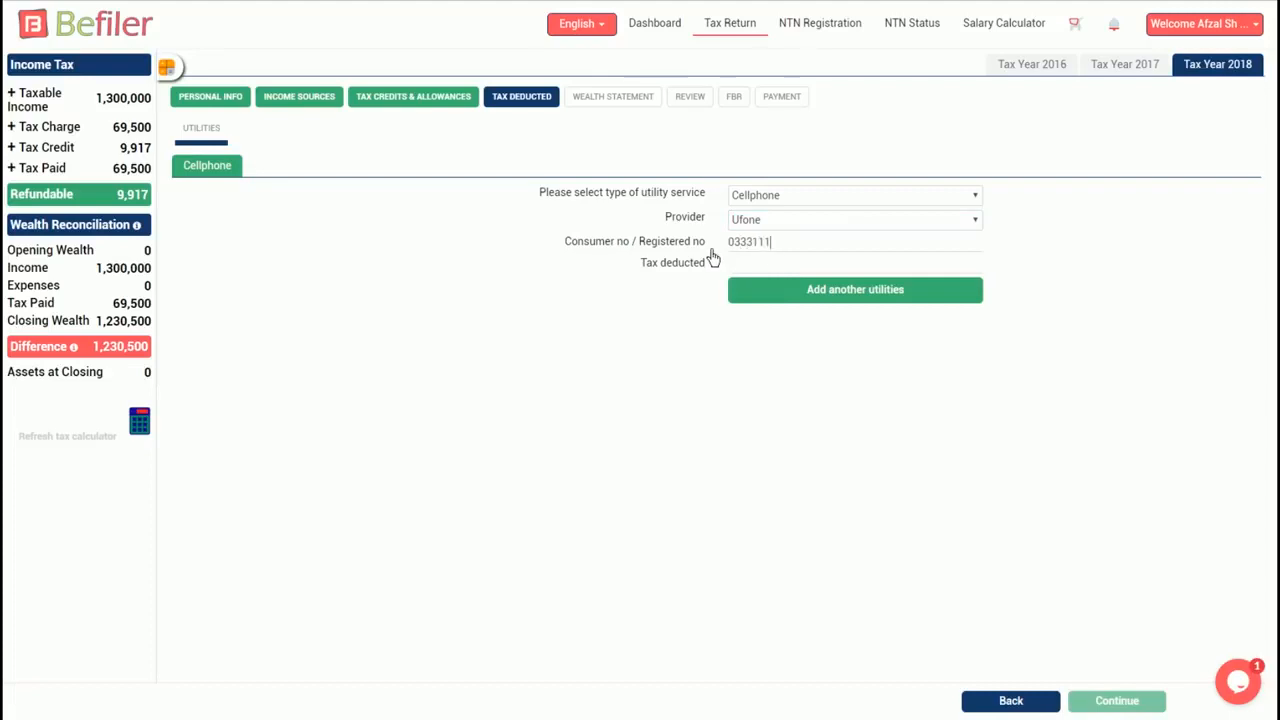
pyautogui.click(805, 270)
pyautogui.write('1000')
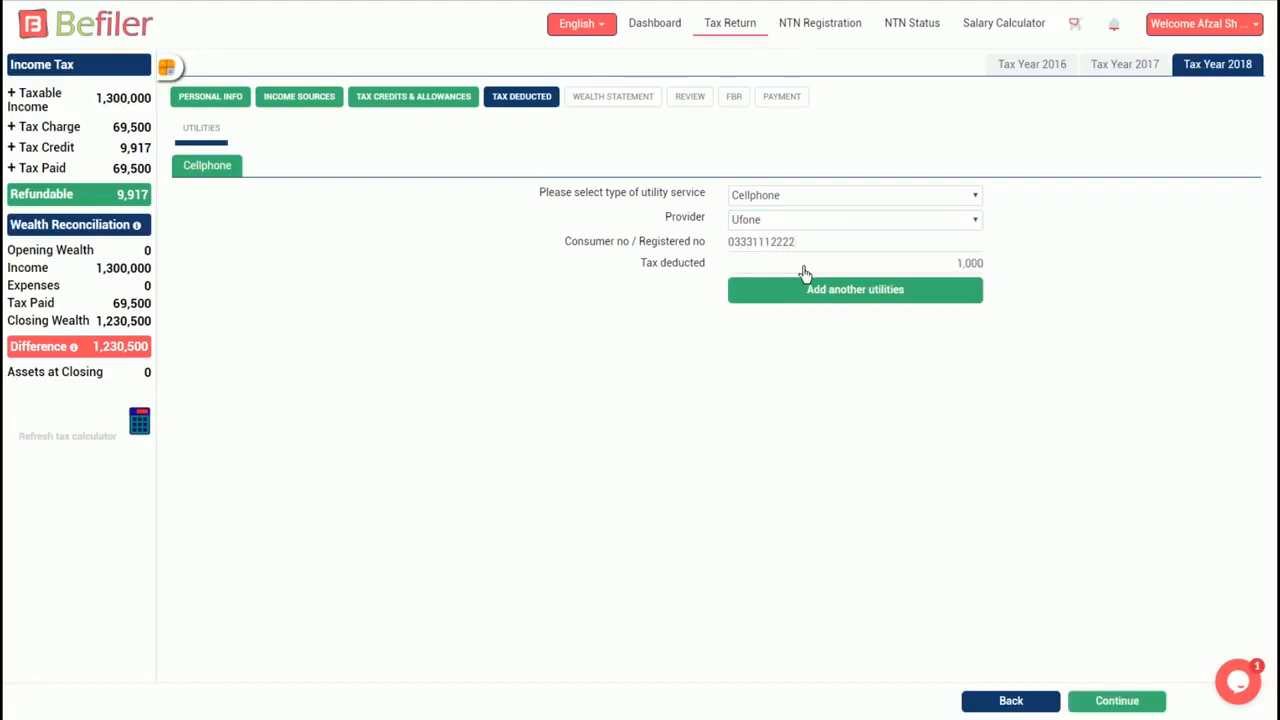
# - Enter 300,000 as opening net wealth on July 1, 2017 in the Wealth Statement
pyautogui.click(1117, 701)
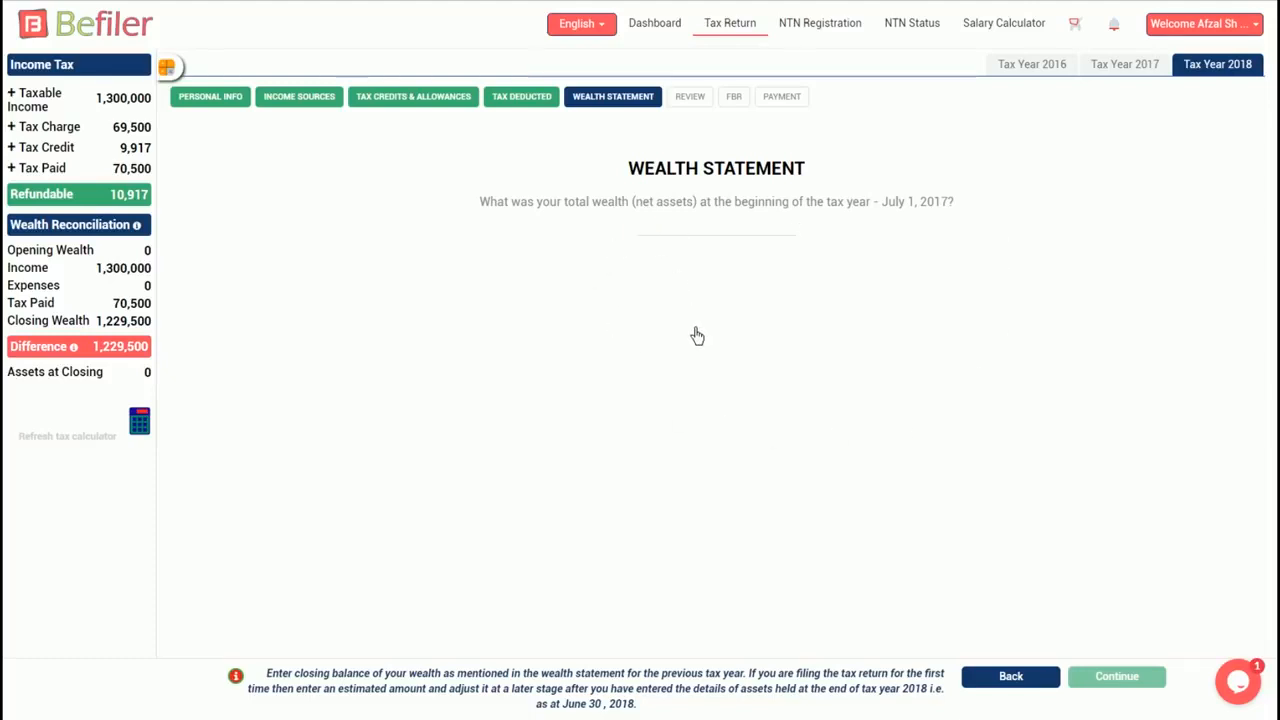
pyautogui.write('300')
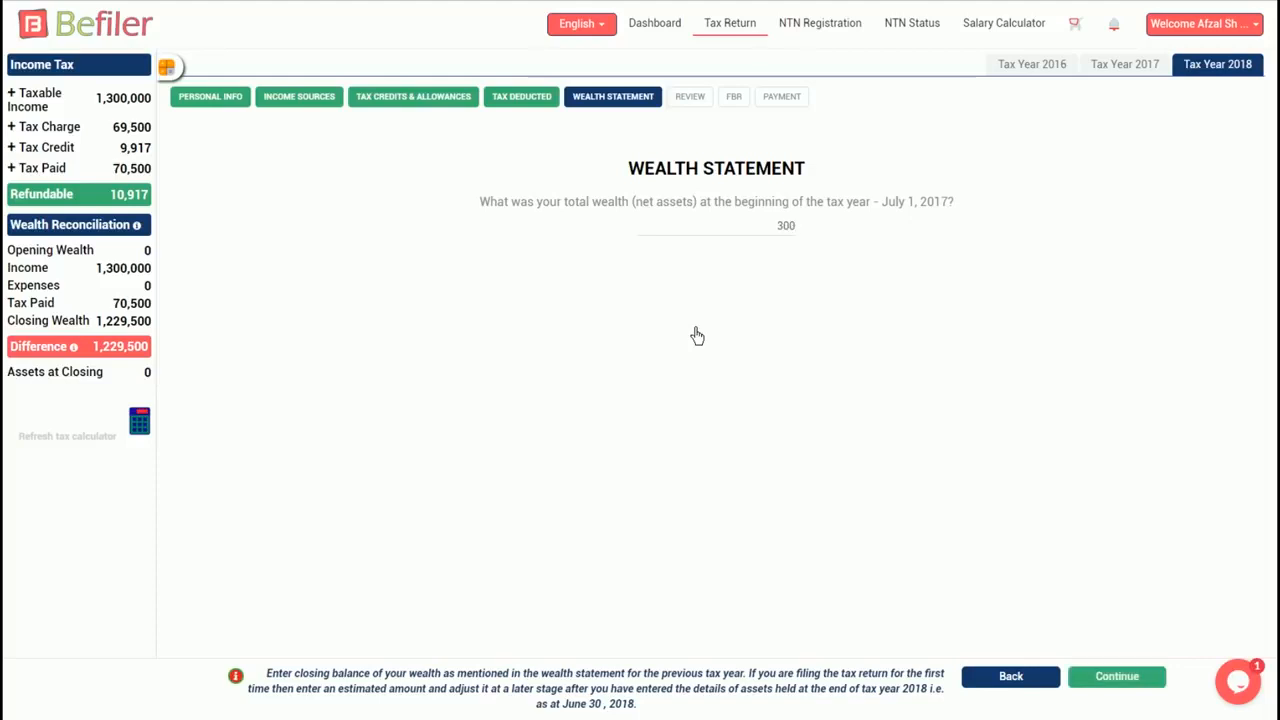
pyautogui.write(',000')
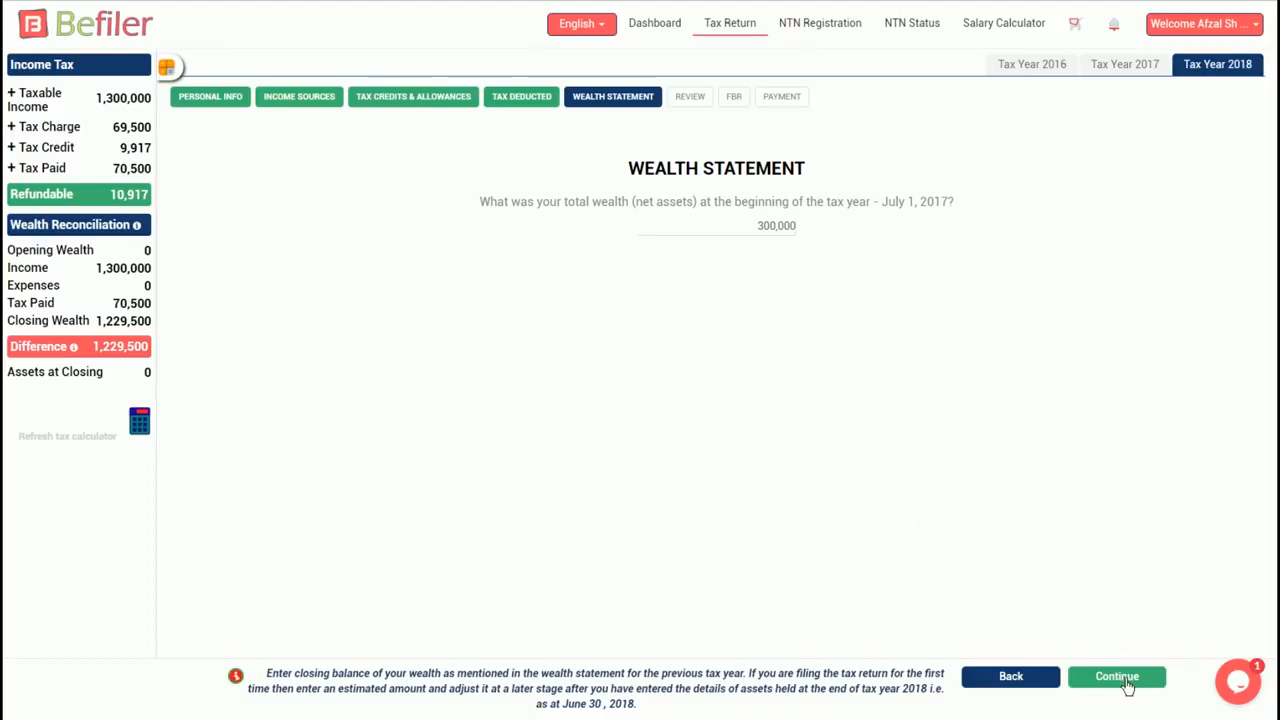
pyautogui.click(1127, 680)
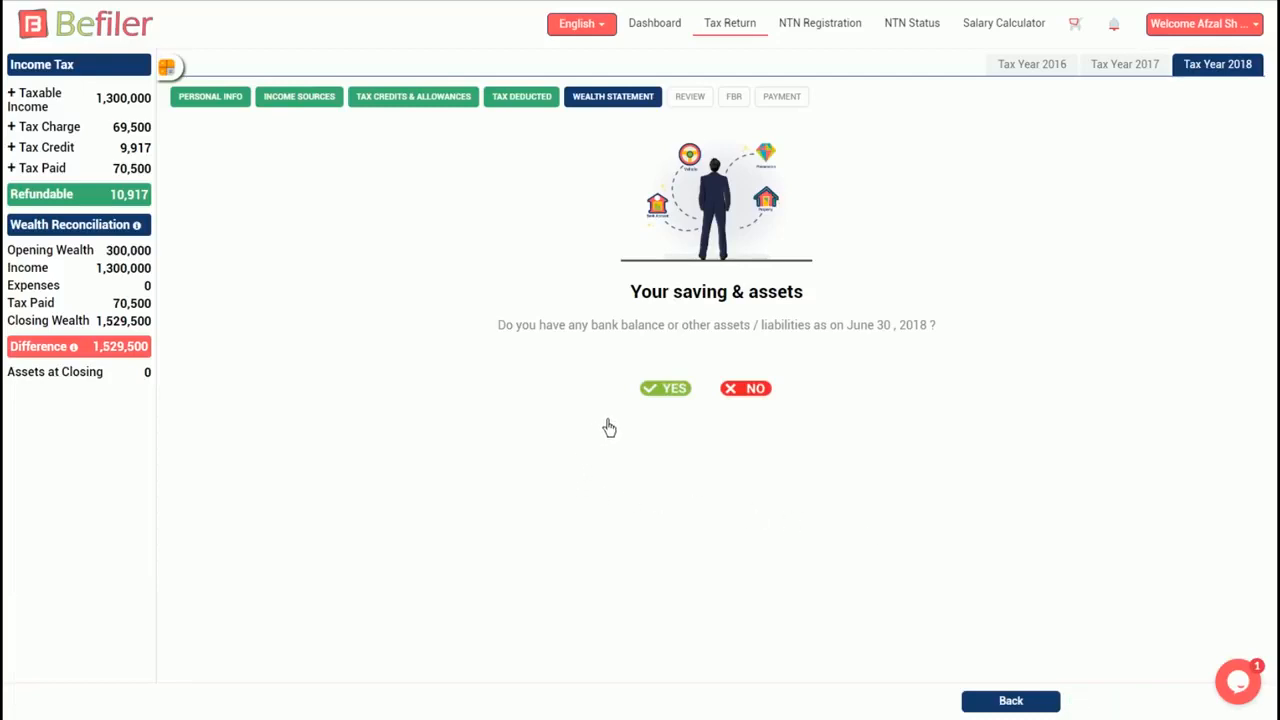
# - Confirm holding assets at year end and select Accounts as an asset type
pyautogui.click(679, 392)
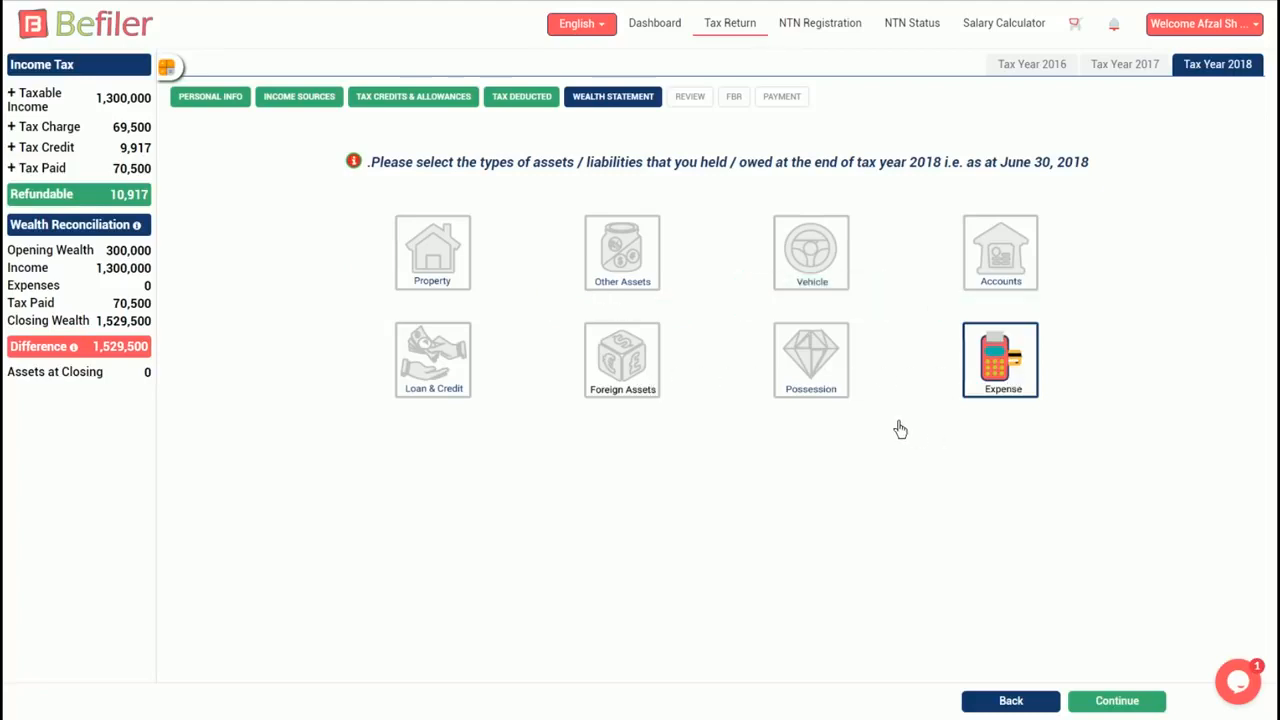
pyautogui.click(1019, 263)
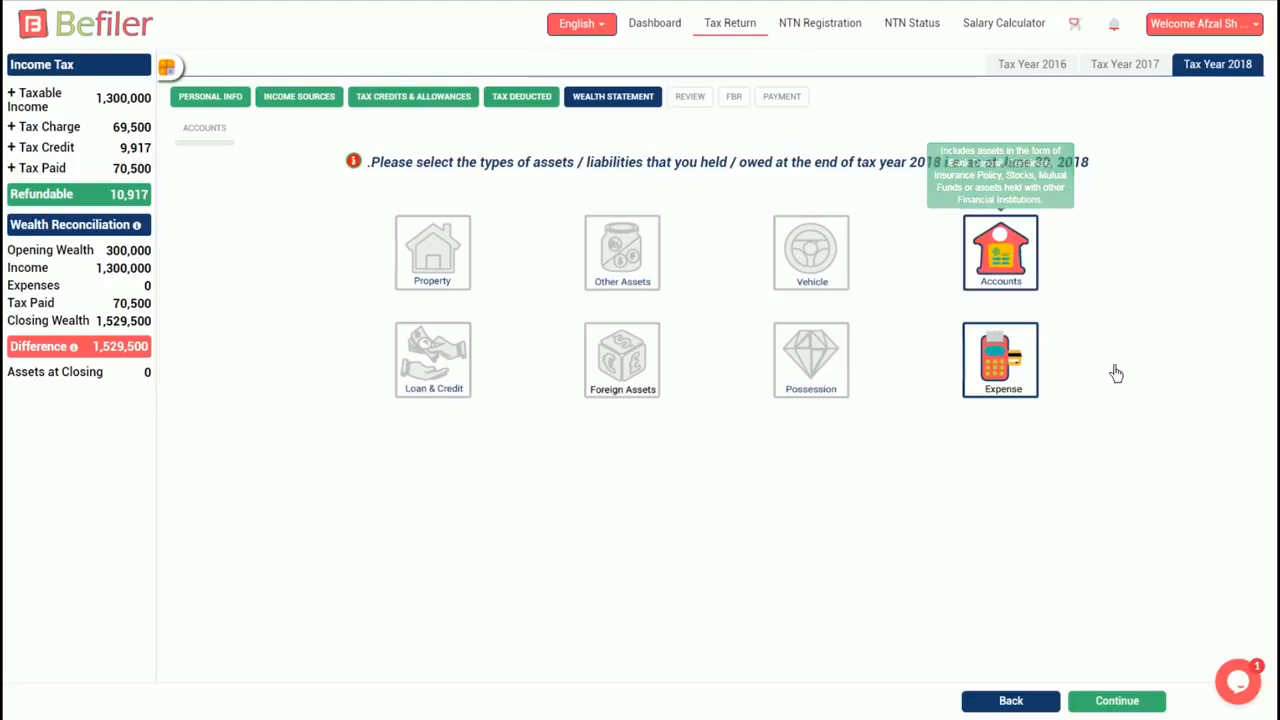
pyautogui.click(1118, 705)
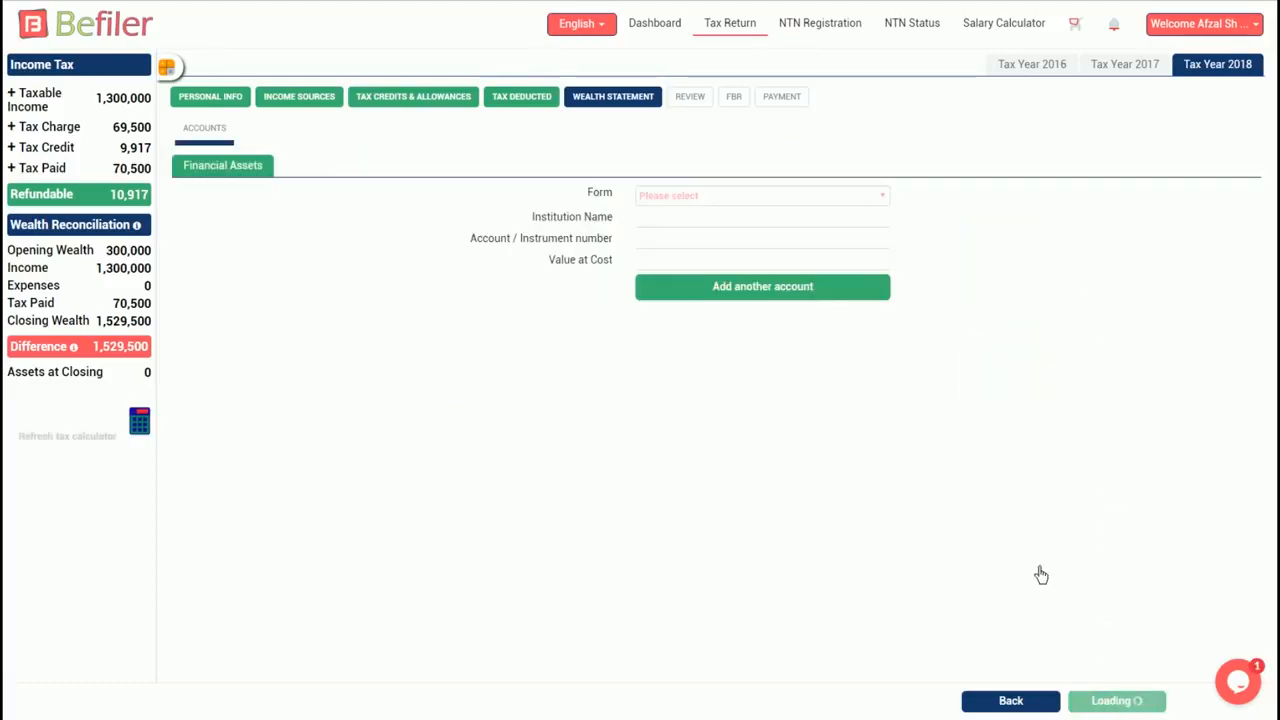
# - Add an Allied Bank Limited account, branch Sharah-e-faisal, number 123456, valued at 1,000,000
pyautogui.click(857, 201)
pyautogui.click(695, 234)
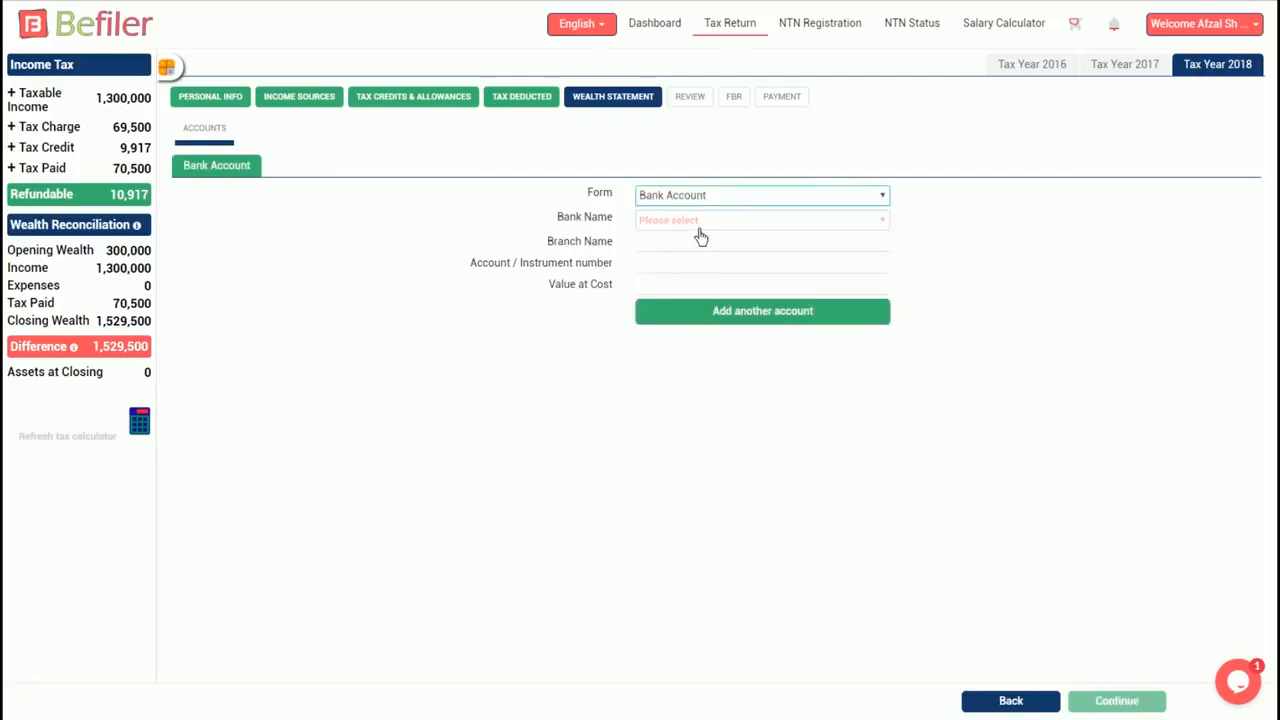
pyautogui.click(697, 223)
pyautogui.click(700, 252)
pyautogui.click(665, 243)
pyautogui.write('Shara')
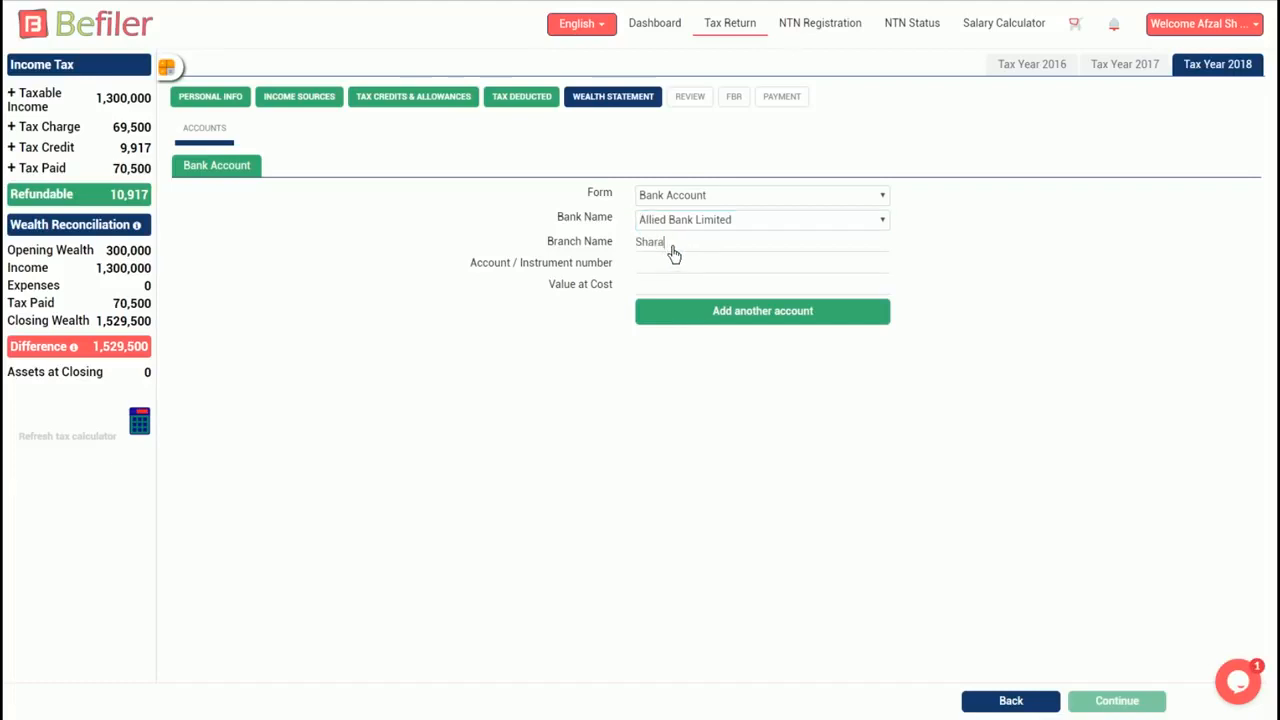
pyautogui.write('h-e-faisal')
pyautogui.click(700, 268)
pyautogui.write('123456')
pyautogui.click(714, 291)
pyautogui.write('1000000')
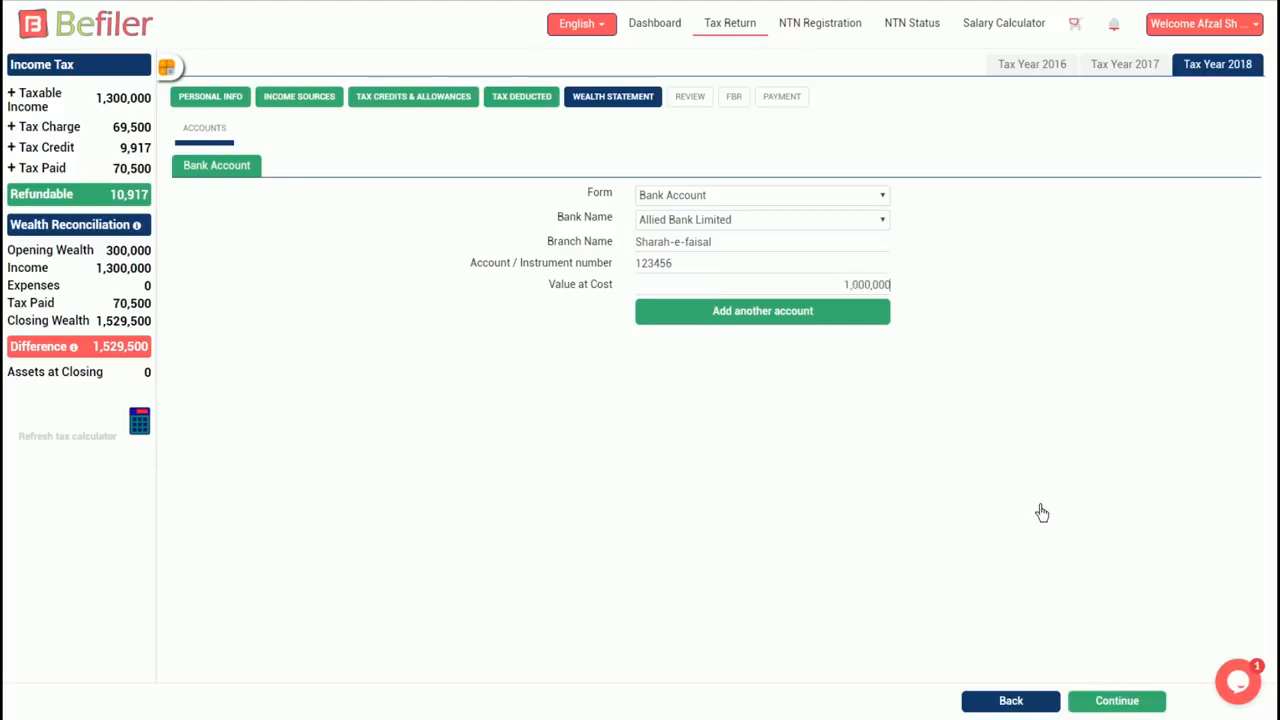
pyautogui.click(777, 318)
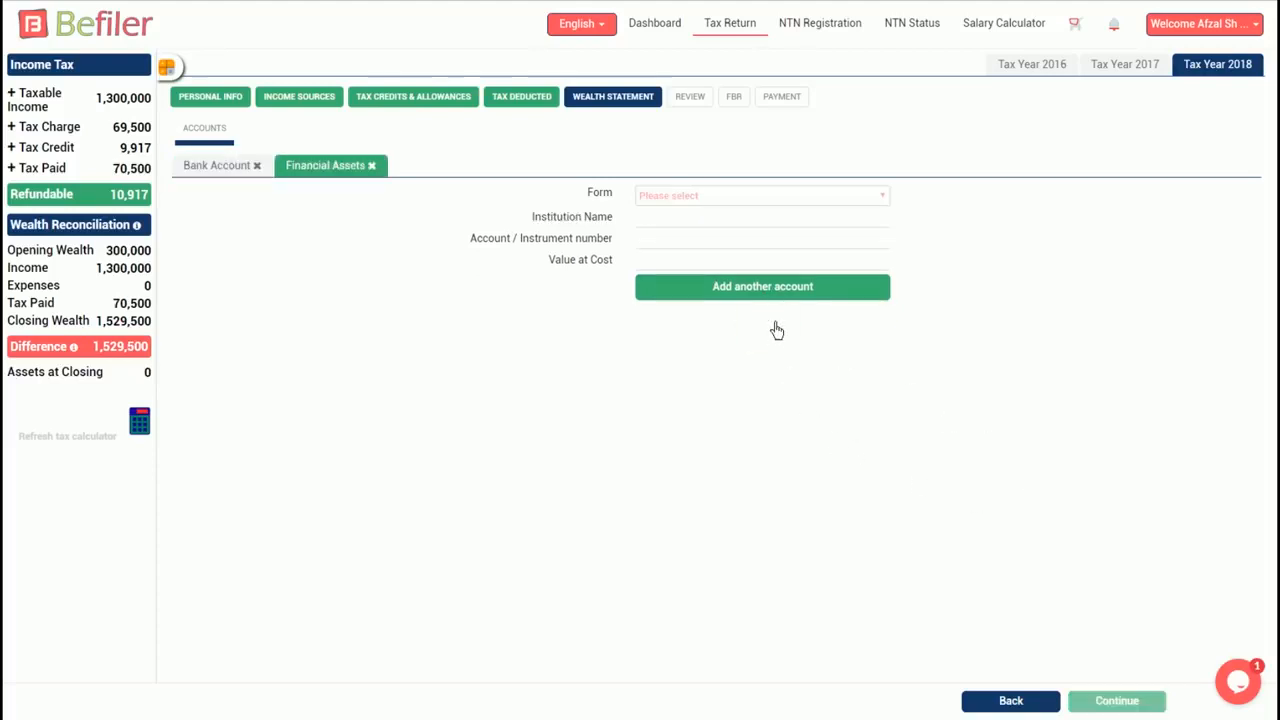
pyautogui.click(737, 197)
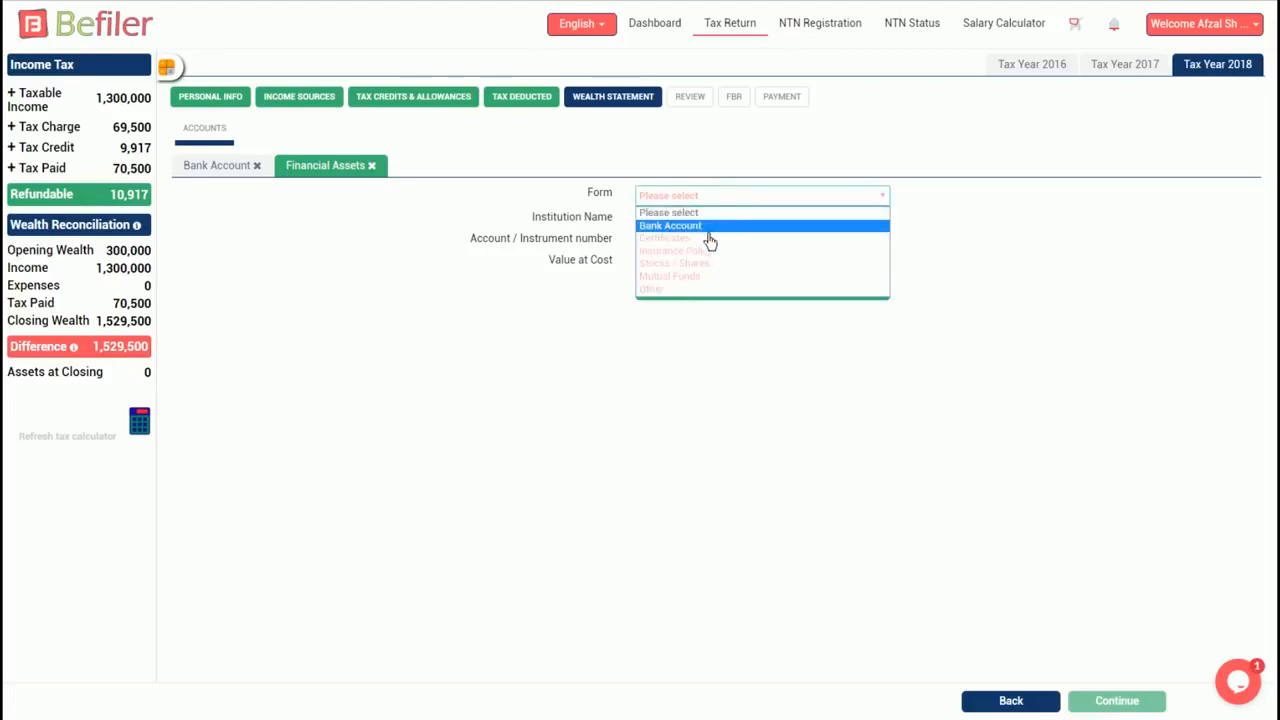
pyautogui.click(690, 276)
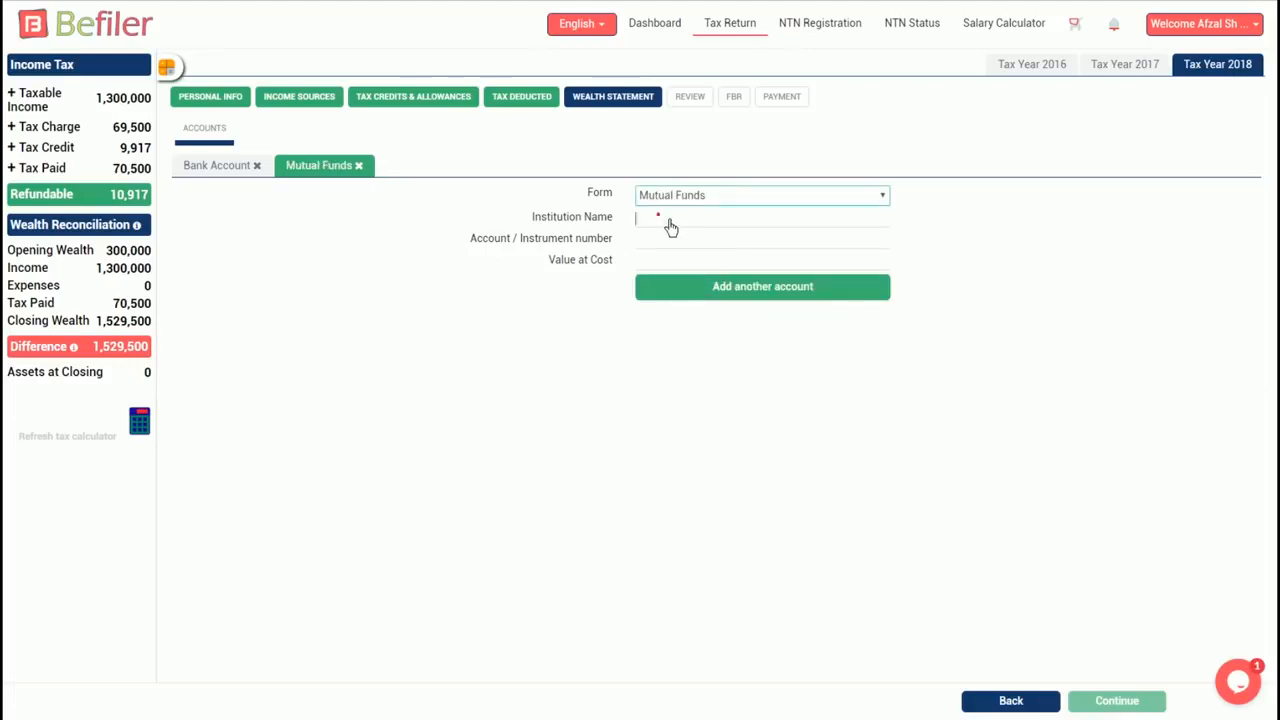
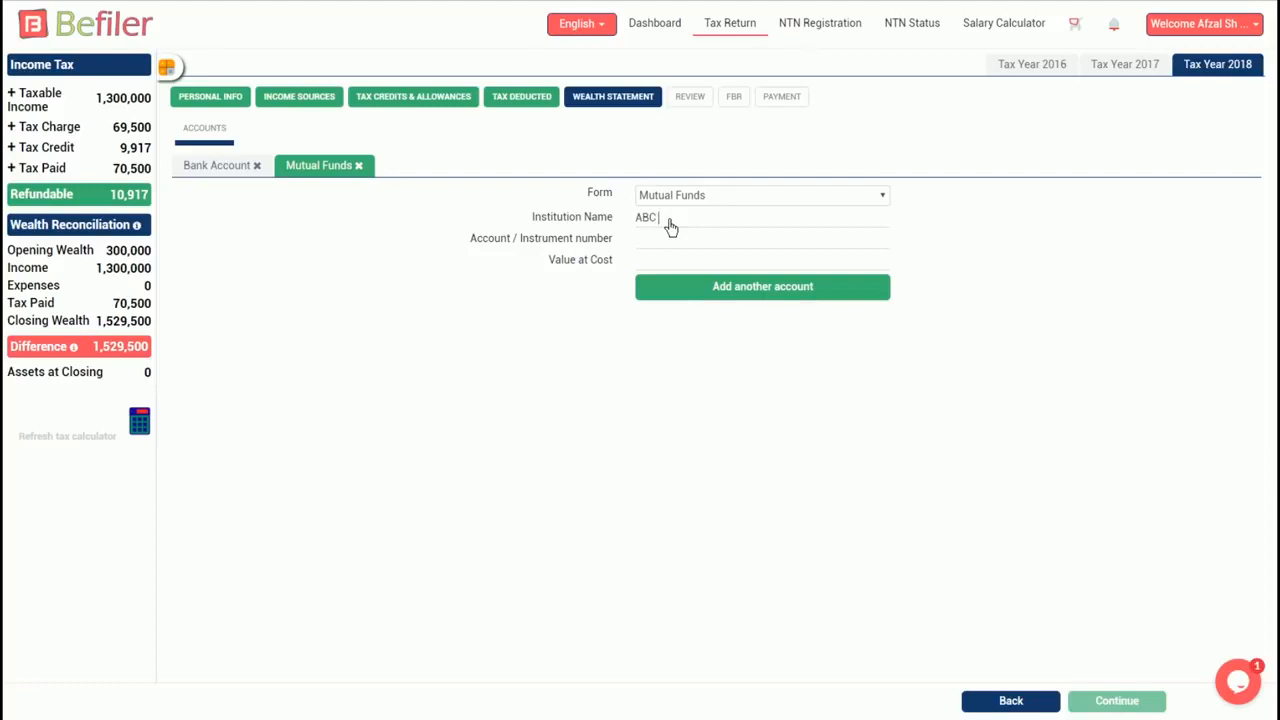
pyautogui.press('Tab')
pyautogui.press('Tab')
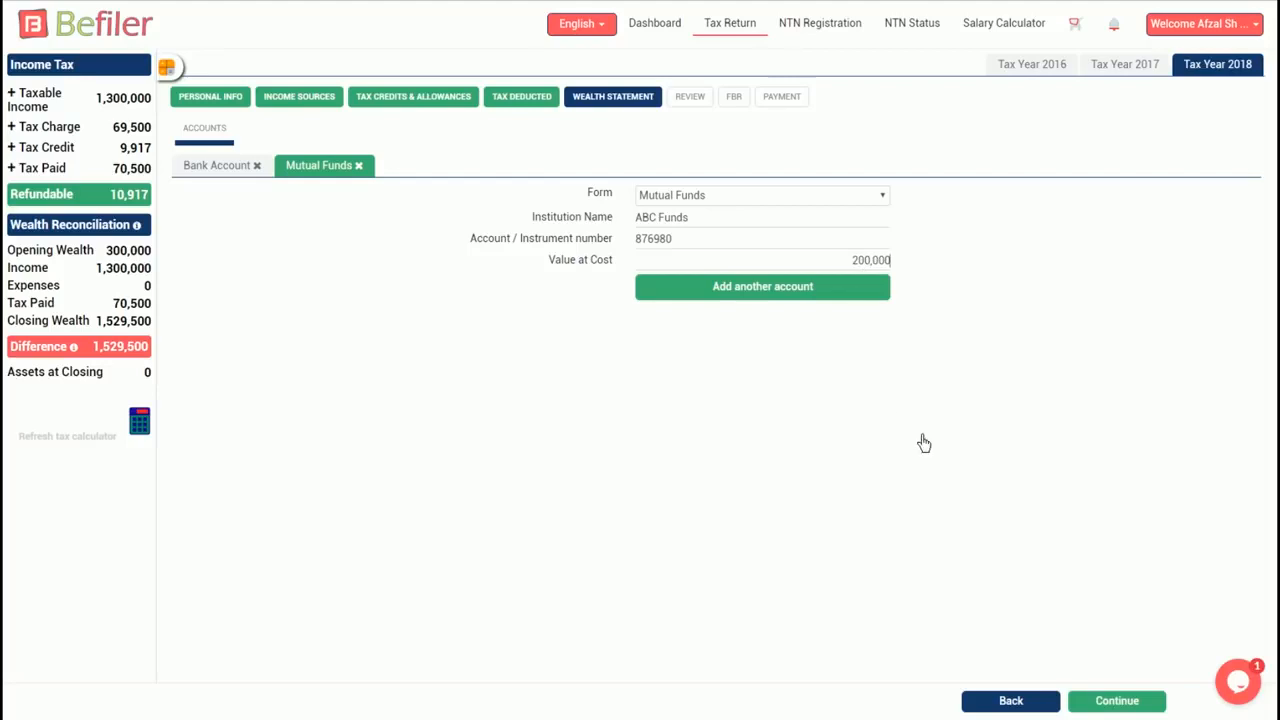
pyautogui.click(1137, 697)
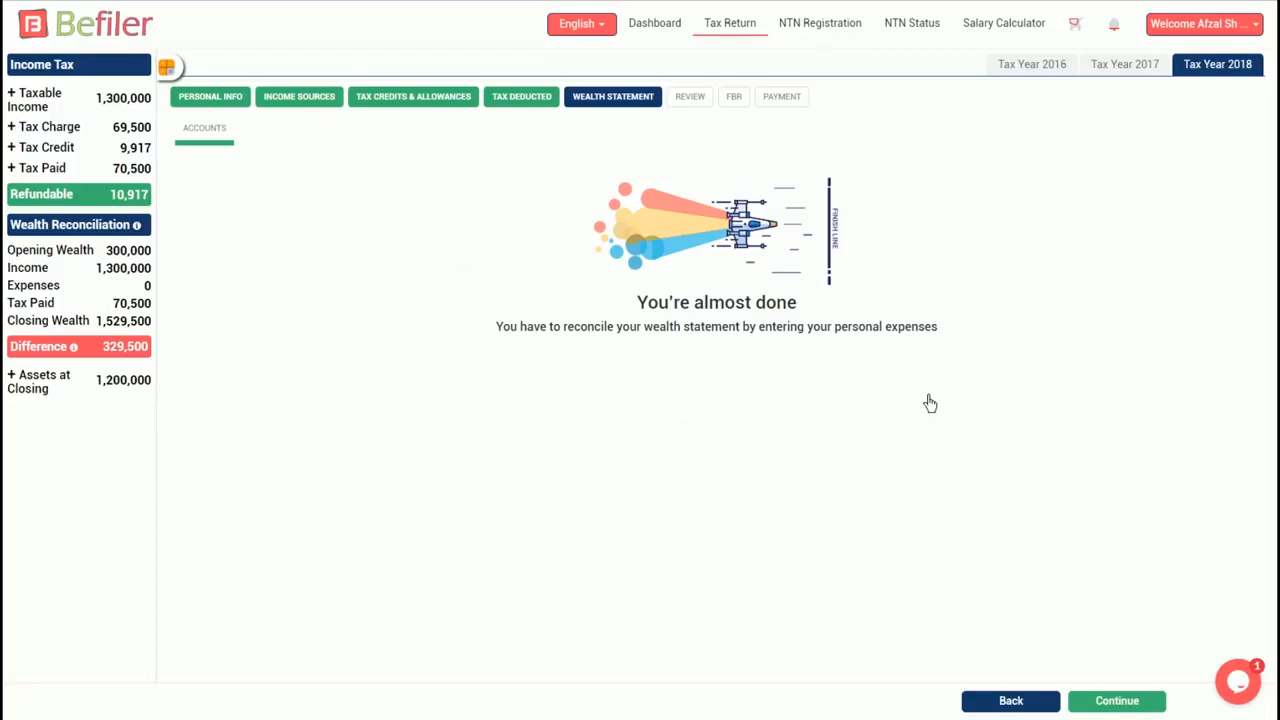
# - Record 229,500 Personal / Household Expenses, refresh the tax calculator, and continue to Review
pyautogui.click(1137, 704)
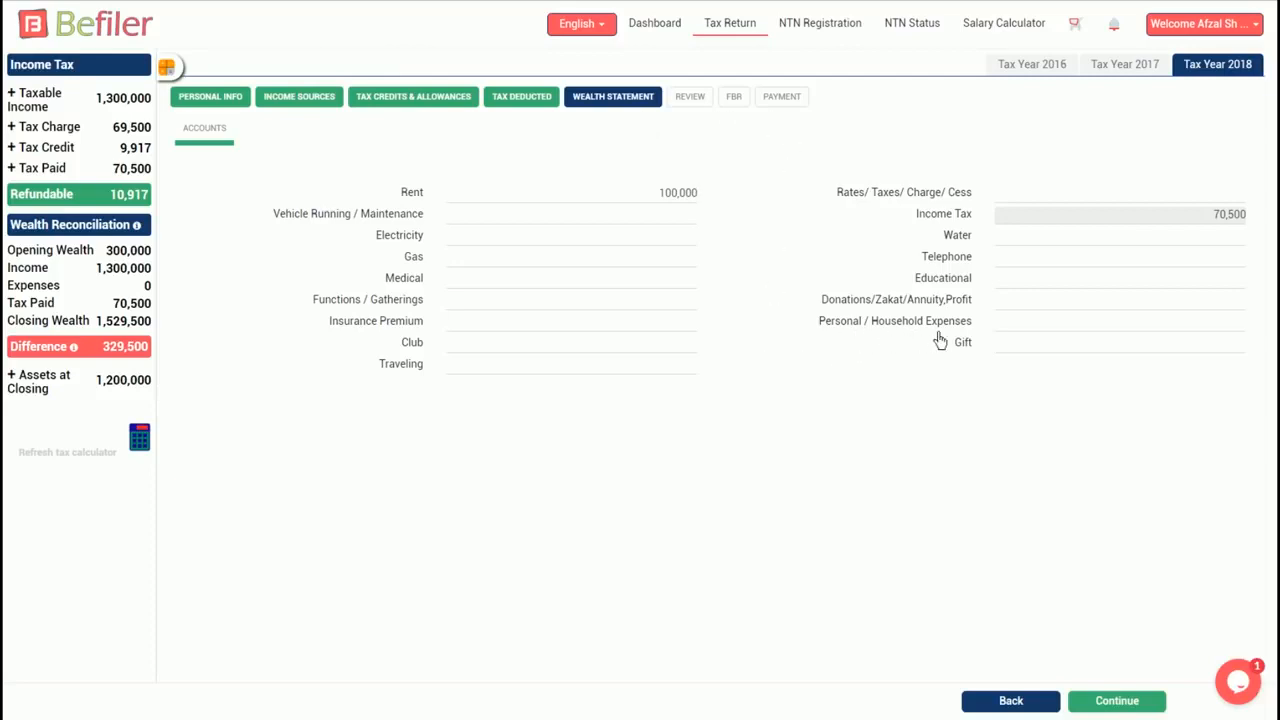
pyautogui.click(1030, 326)
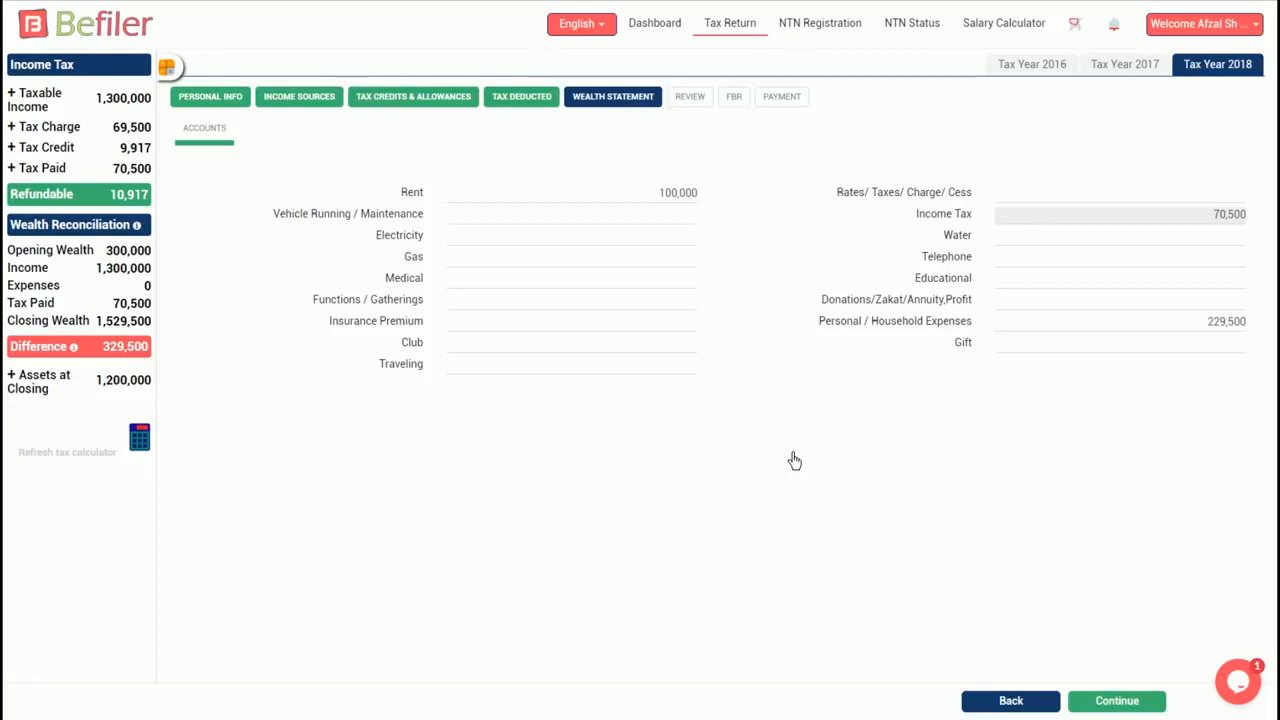
pyautogui.click(150, 446)
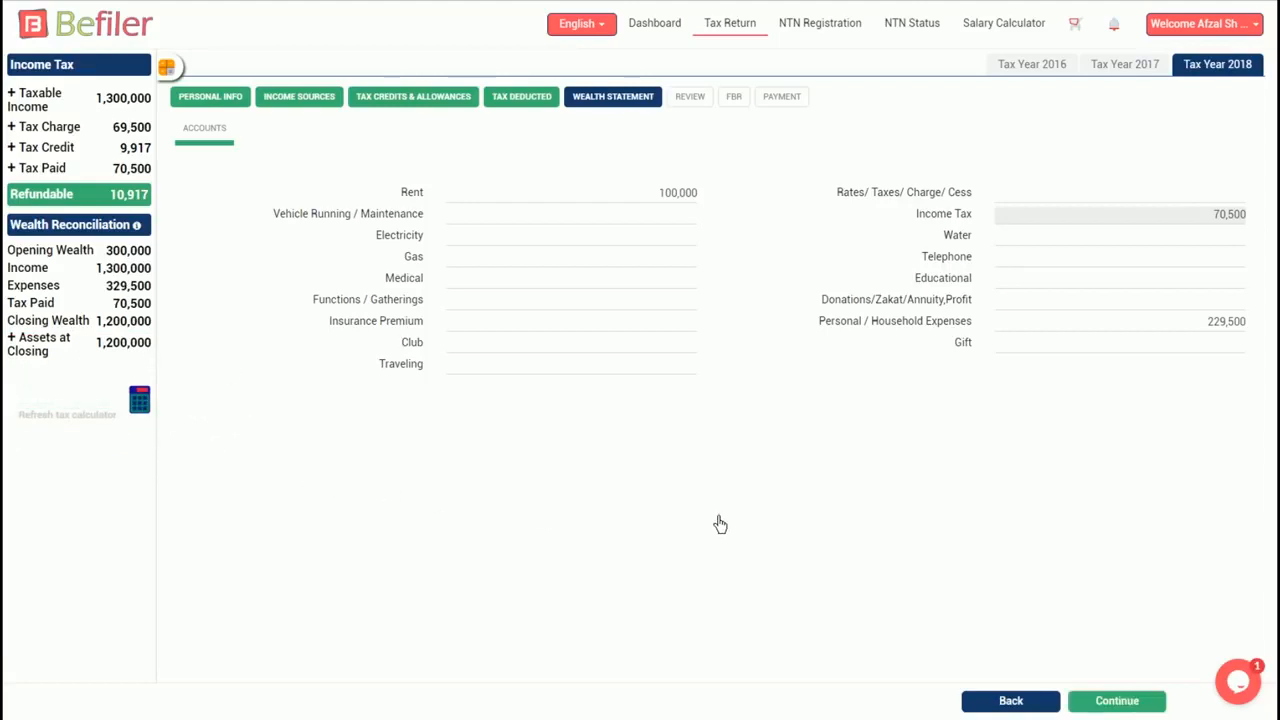
pyautogui.click(1139, 708)
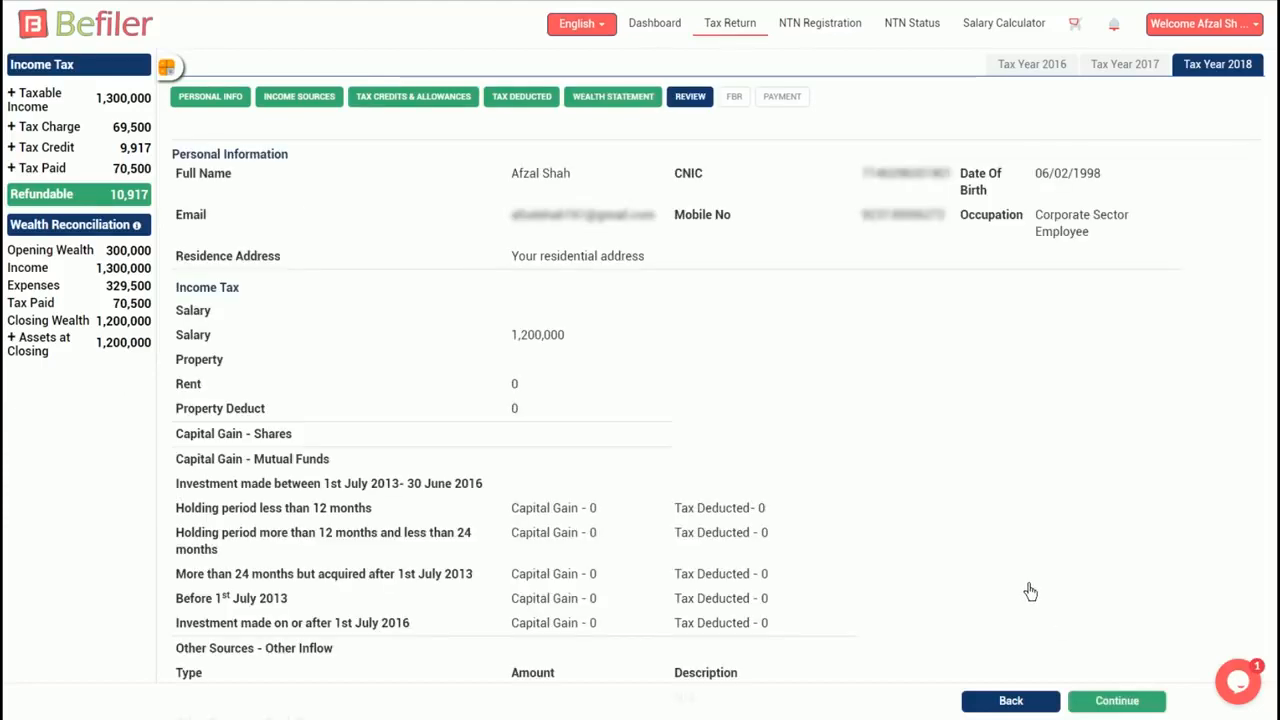
# - Look over the return summary on the Review page and continue
pyautogui.scroll(-5, 969, 398)
pyautogui.scroll(-3, 968, 400)
pyautogui.scroll(8, 966, 403)
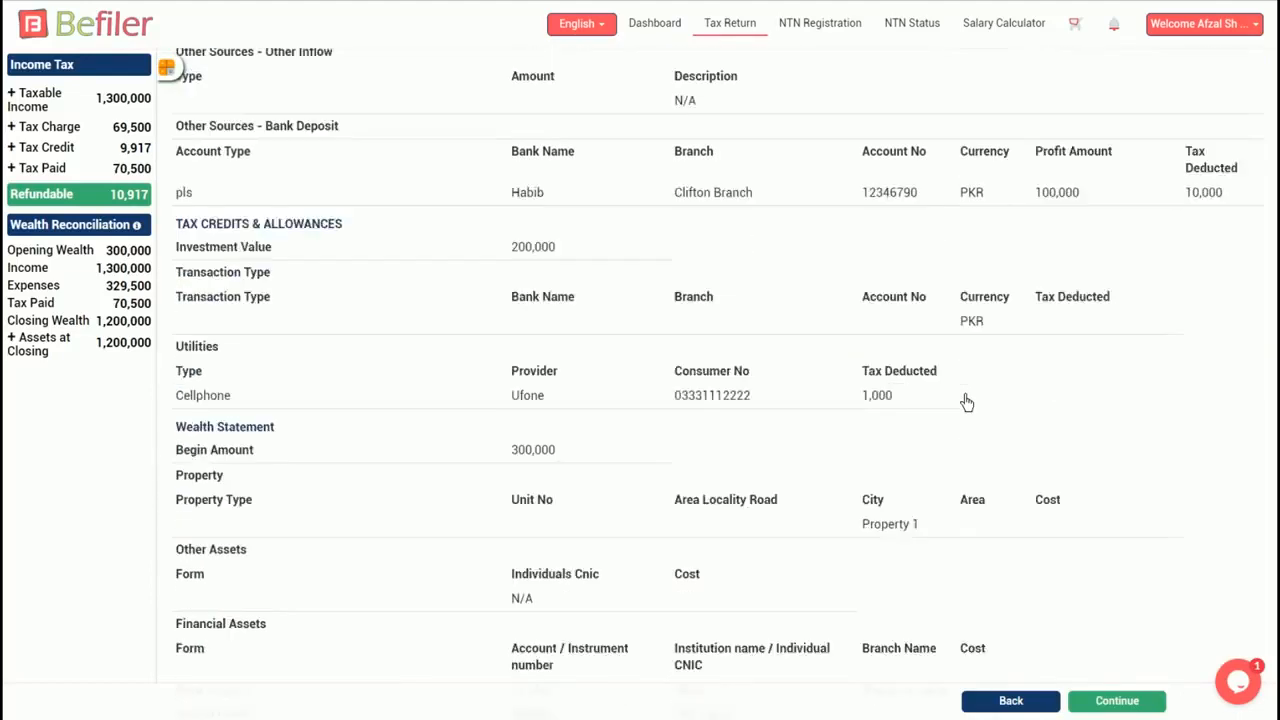
pyautogui.click(1127, 700)
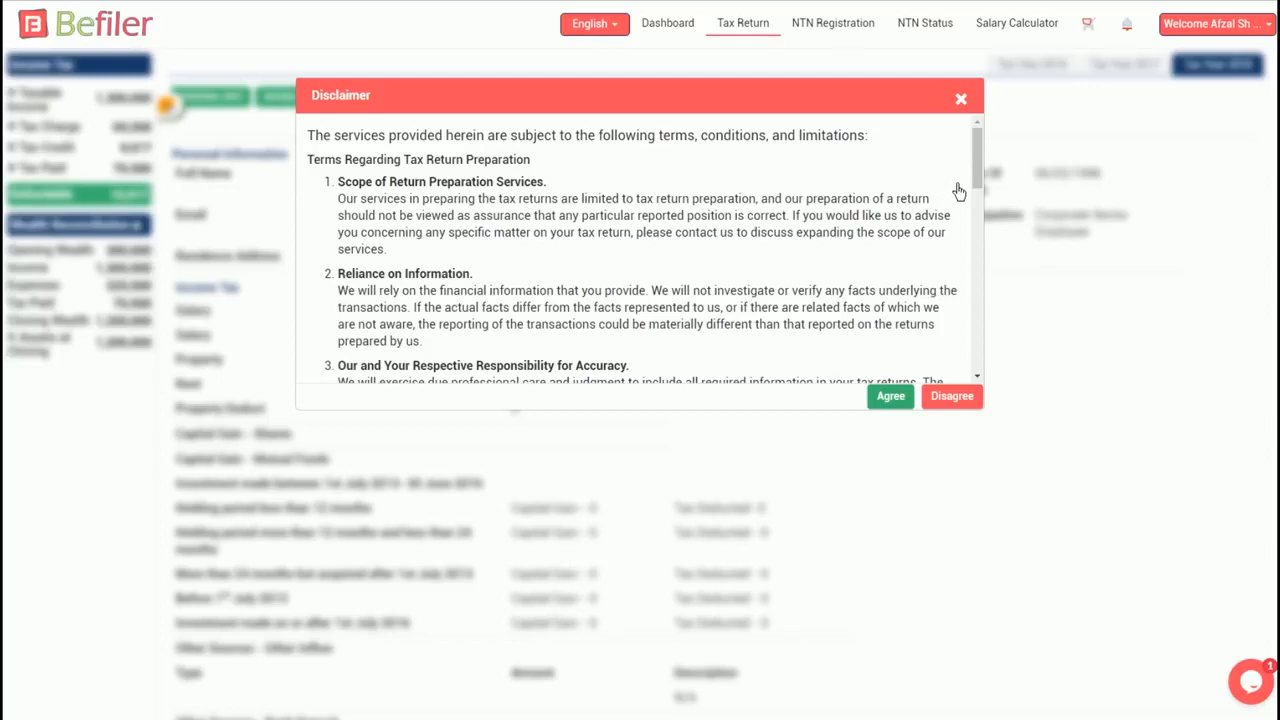
# - Read through the disclaimer and agree to its terms
pyautogui.scroll(-3, 950, 195)
pyautogui.scroll(-10, 949, 203)
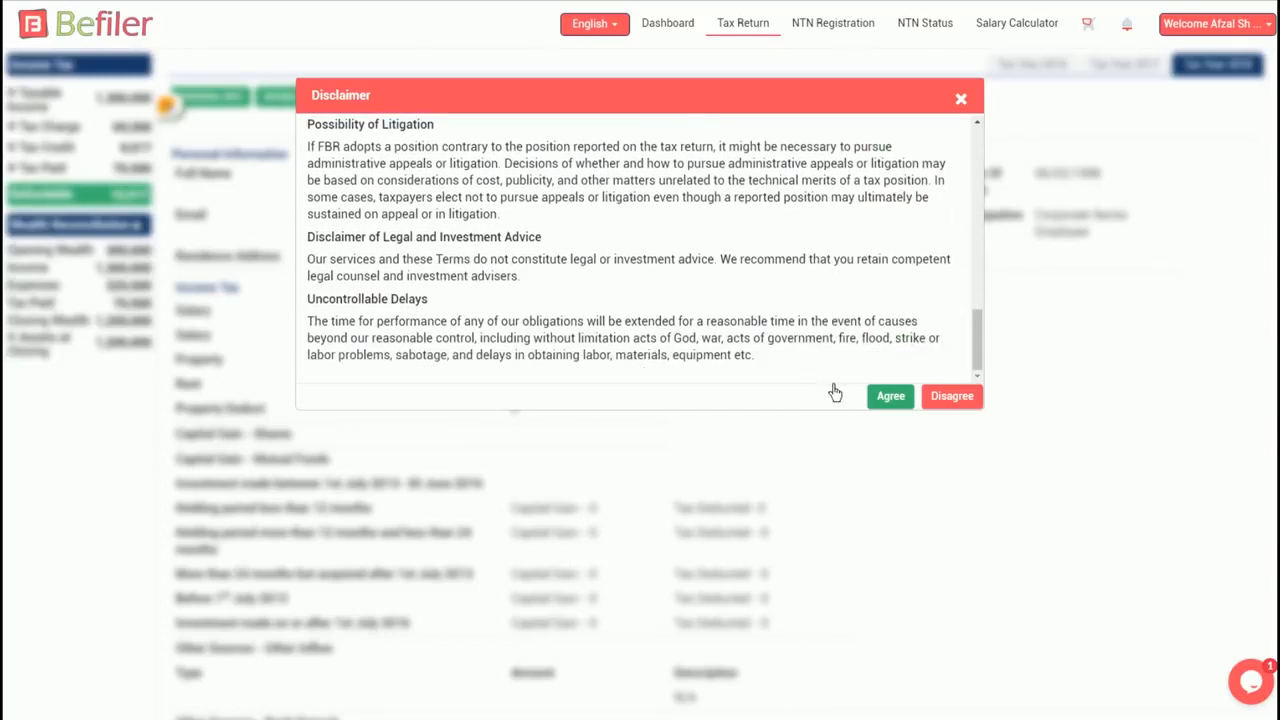
pyautogui.click(890, 396)
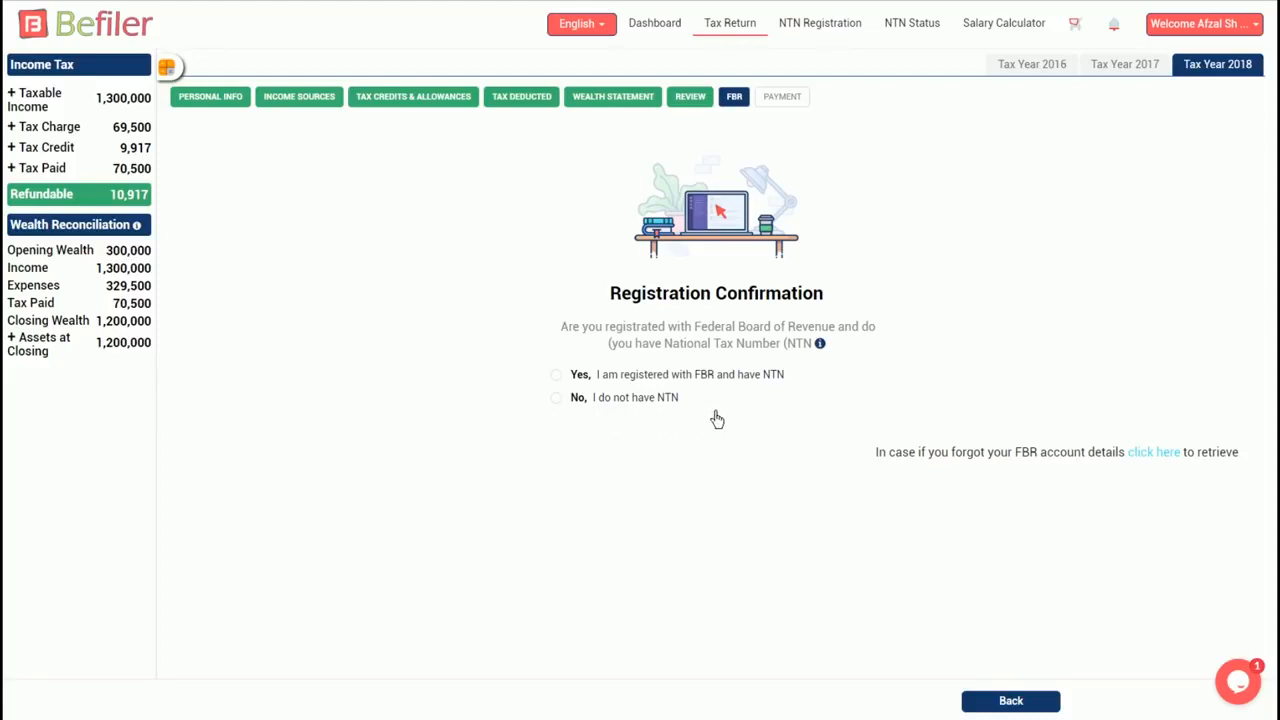
# - Confirm FBR registration with an NTN, enter the FBR password and PIN, and submit
pyautogui.click(571, 379)
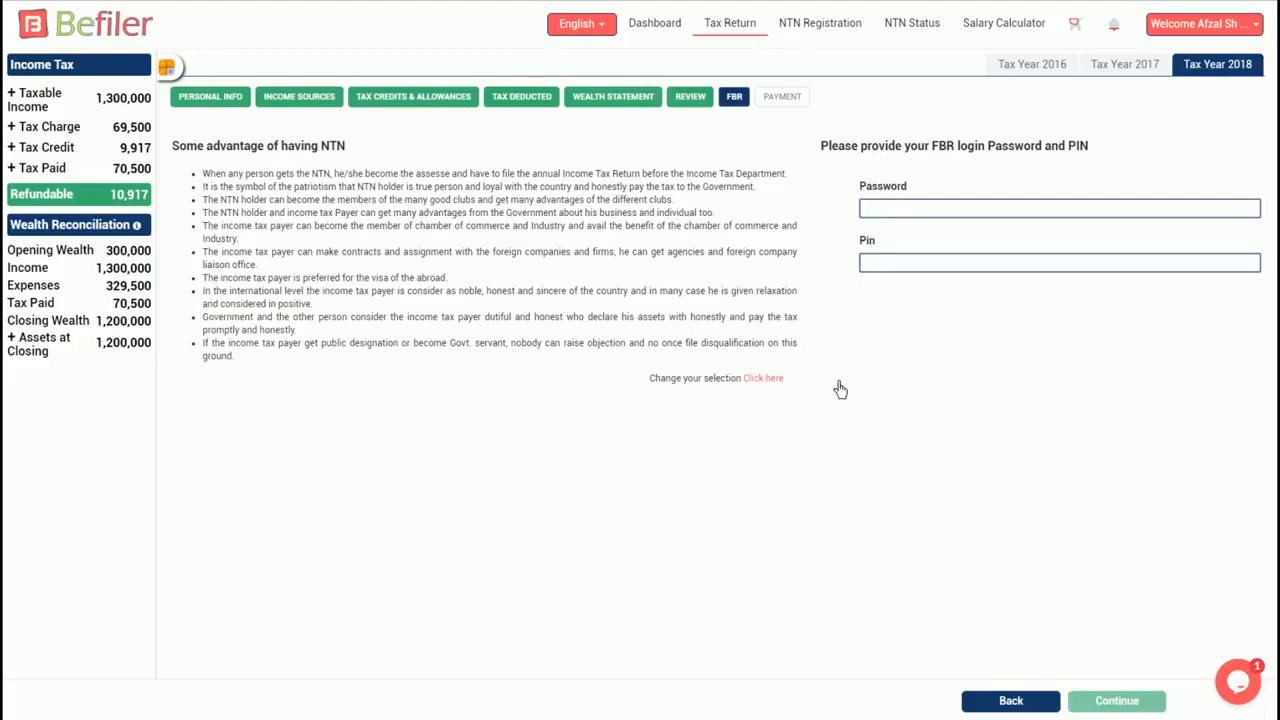
pyautogui.click(886, 208)
pyautogui.write('••••••••••')
pyautogui.click(876, 264)
pyautogui.write('•')
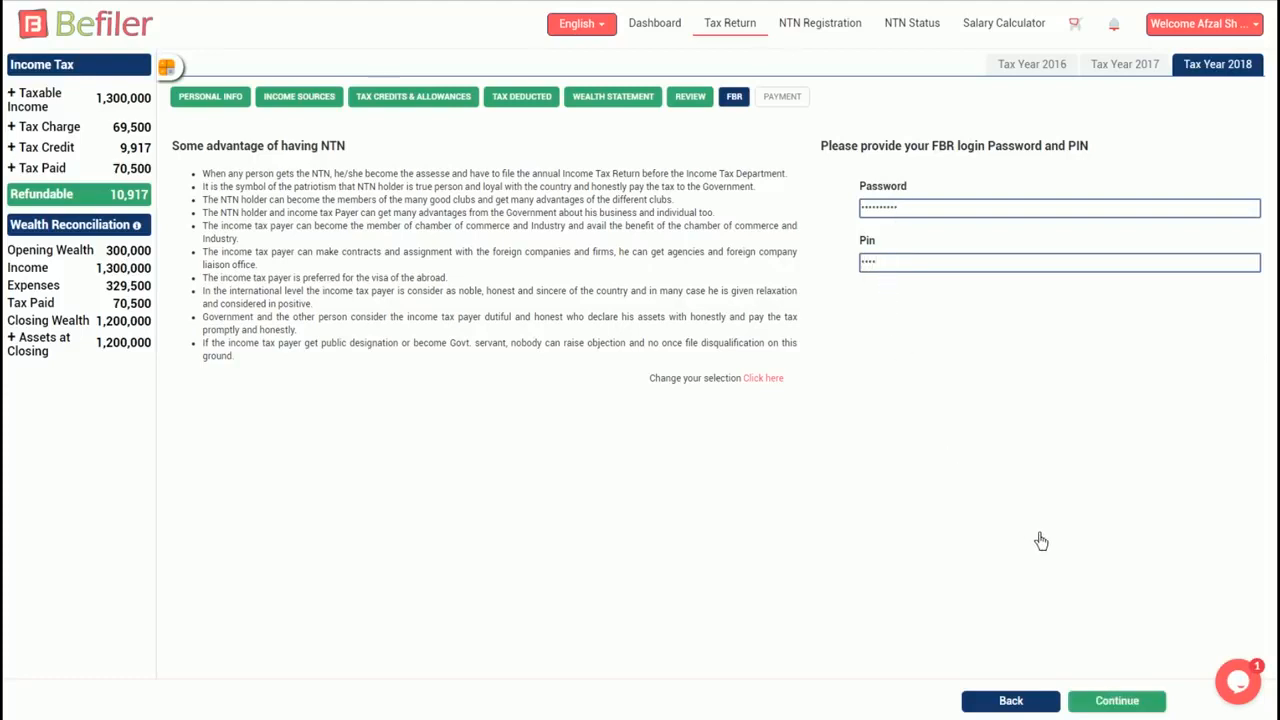
pyautogui.click(1117, 701)
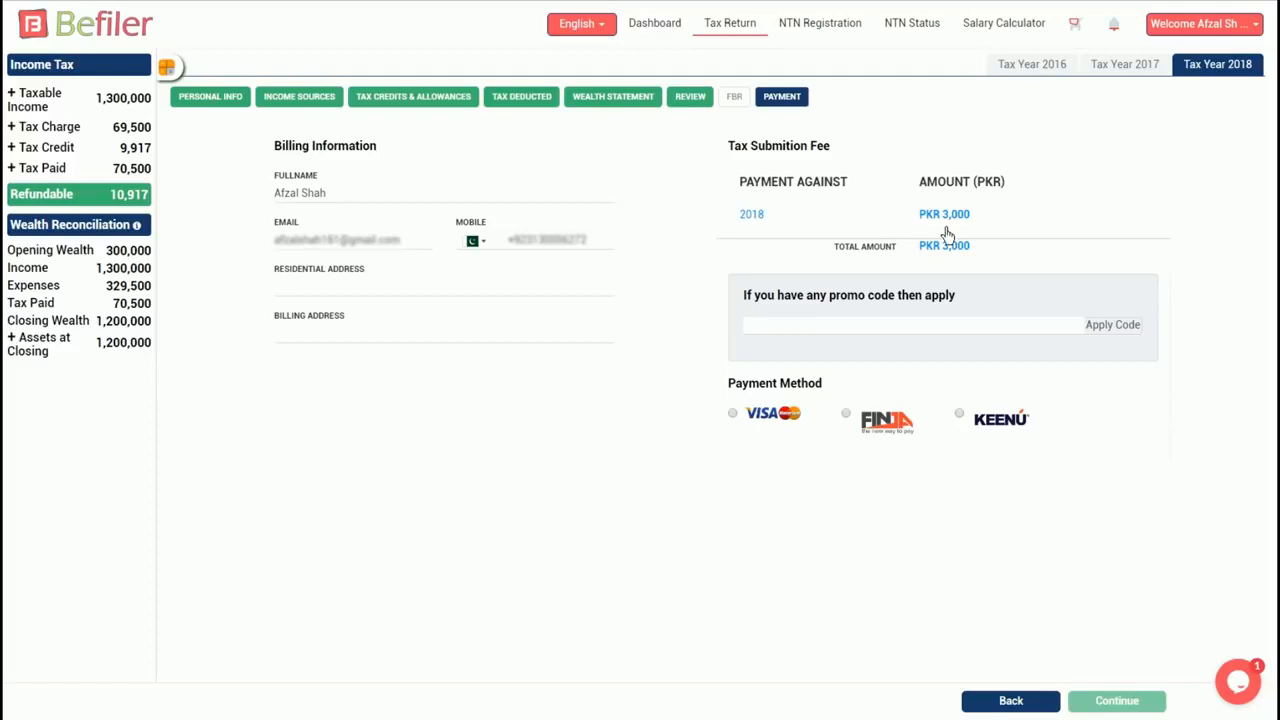
# - Choose VISA/MasterCard as the payment method for the PKR 3,000 fee
pyautogui.click(743, 417)
pyautogui.click(846, 414)
pyautogui.click(744, 422)
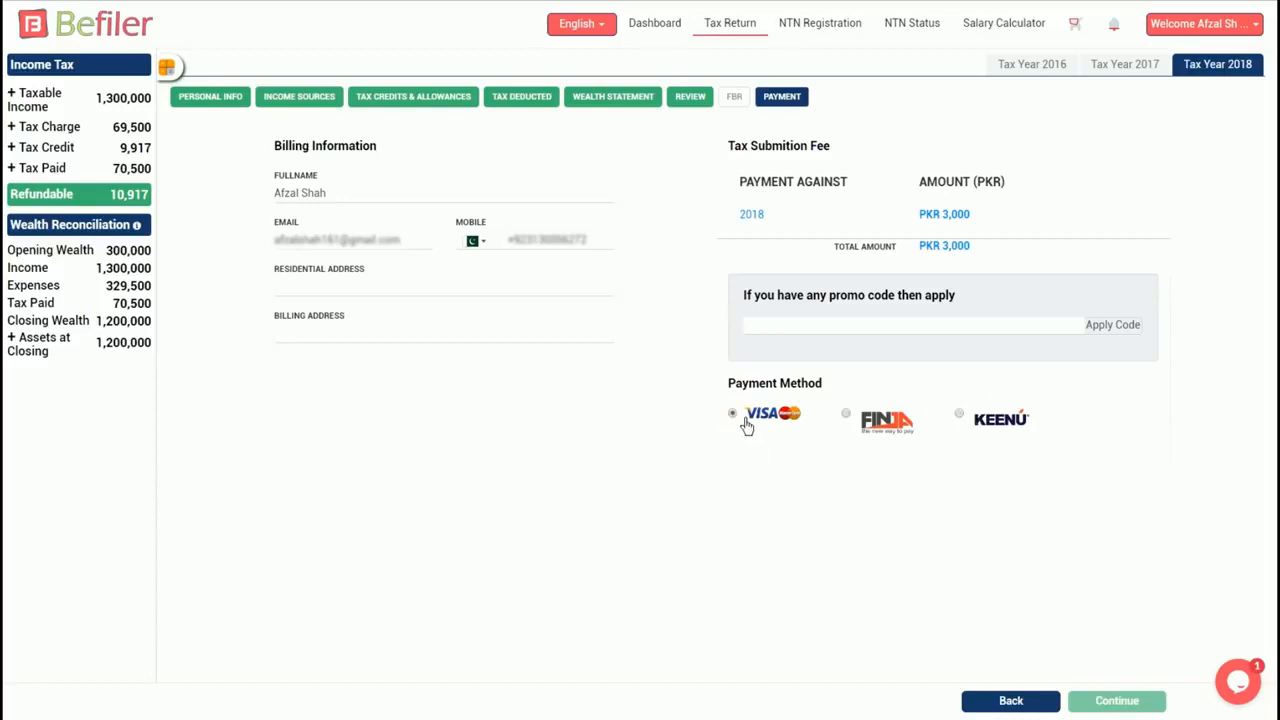